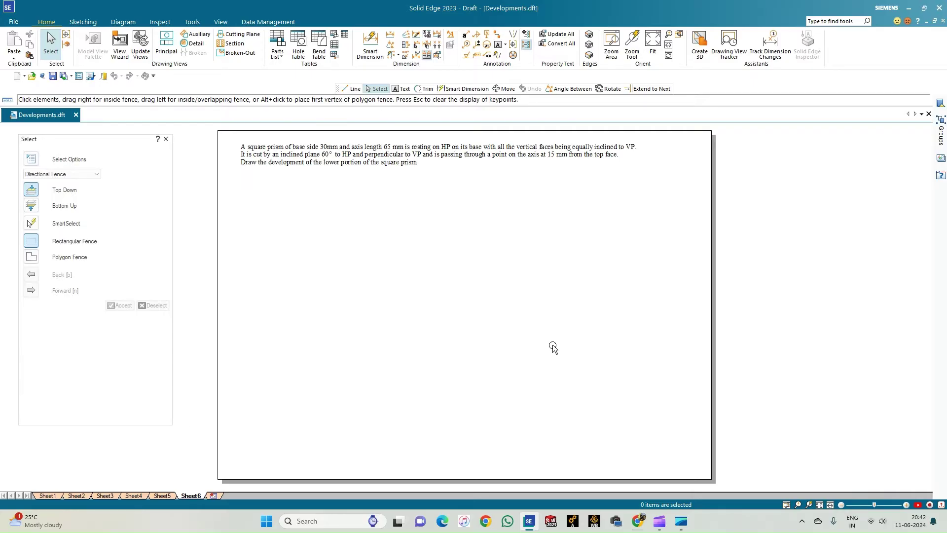
# - Switch to the Sketching tab on the sheet holding the prism problem statement
pyautogui.click(78, 25)
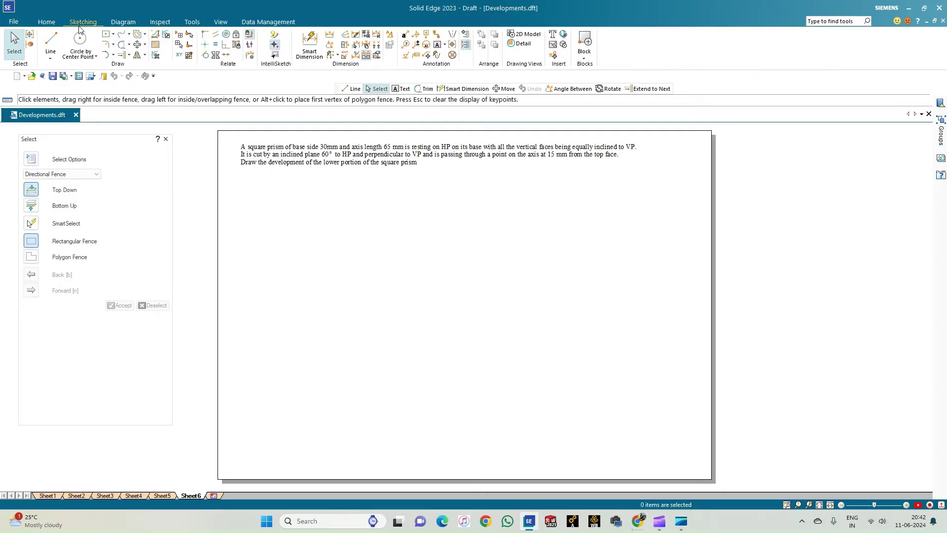
# - Draw a horizontal XY reference line with 0.18 mm line width
pyautogui.click(53, 44)
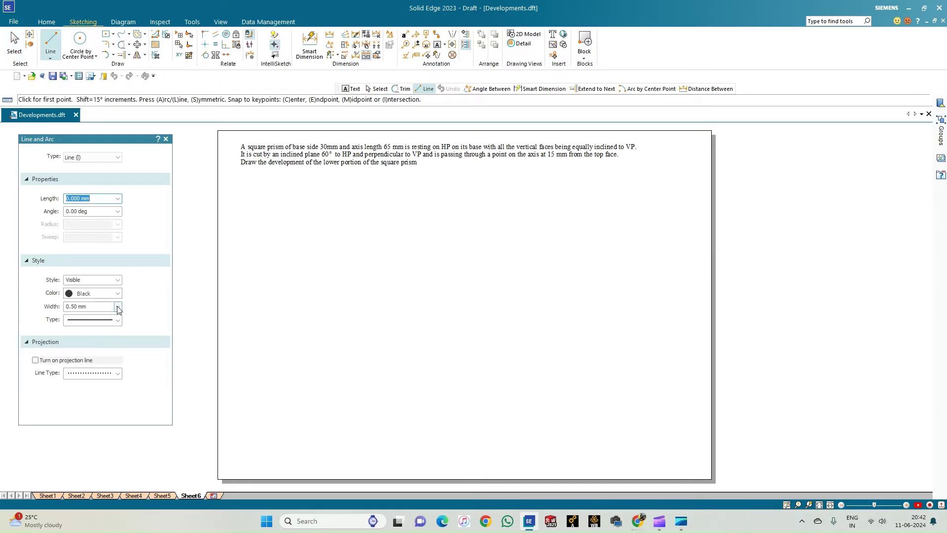
pyautogui.click(118, 307)
pyautogui.click(94, 323)
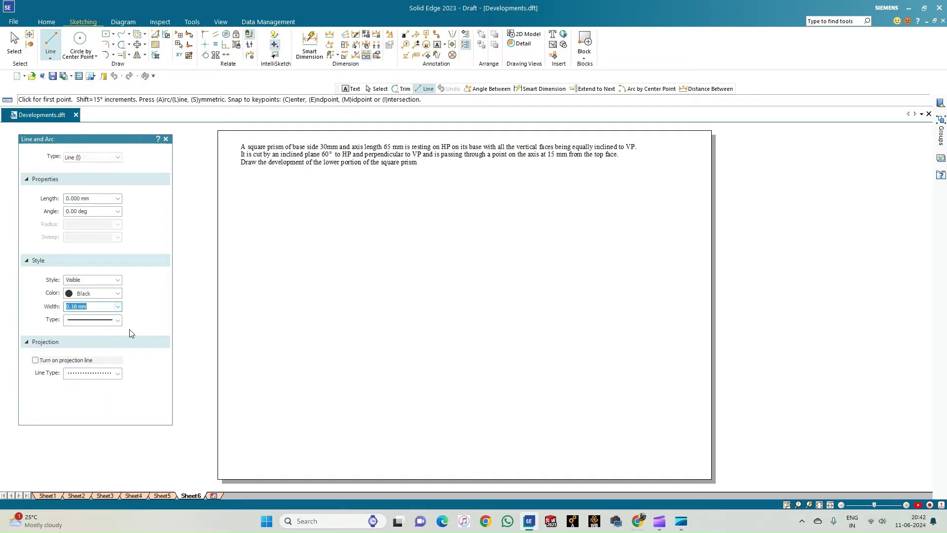
pyautogui.click(240, 347)
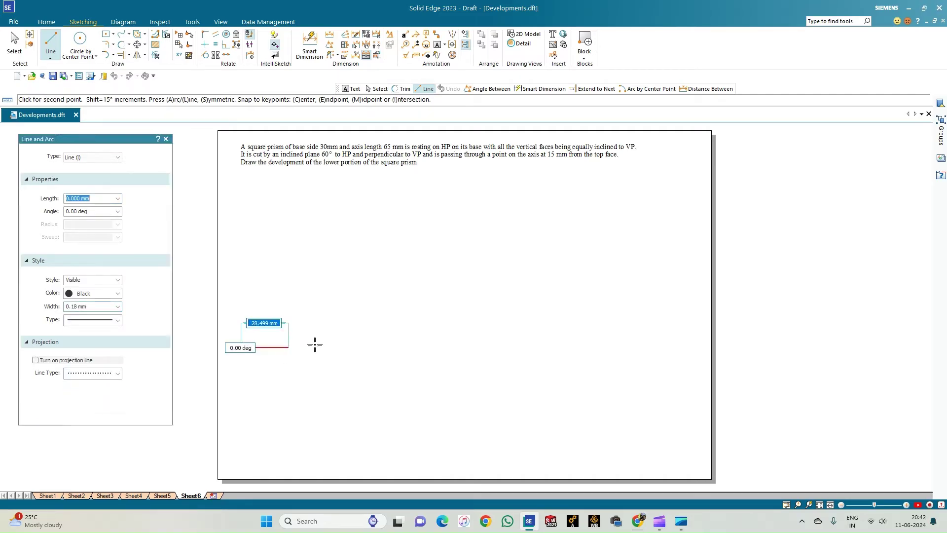
pyautogui.click(376, 347)
pyautogui.rightClick(338, 314)
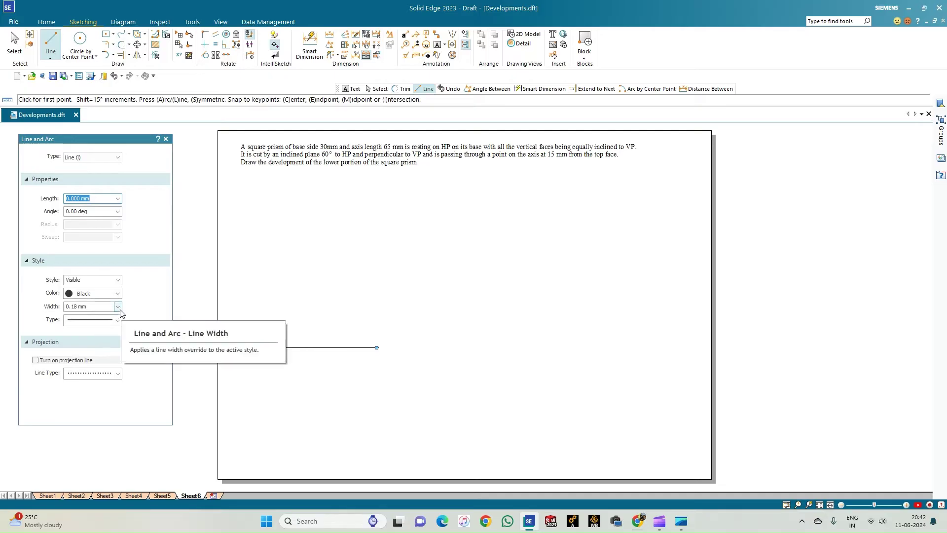
# - Draw a 30 × 30 square at 0° by its centre below the line, at 0.13 mm width
pyautogui.click(117, 306)
pyautogui.click(85, 316)
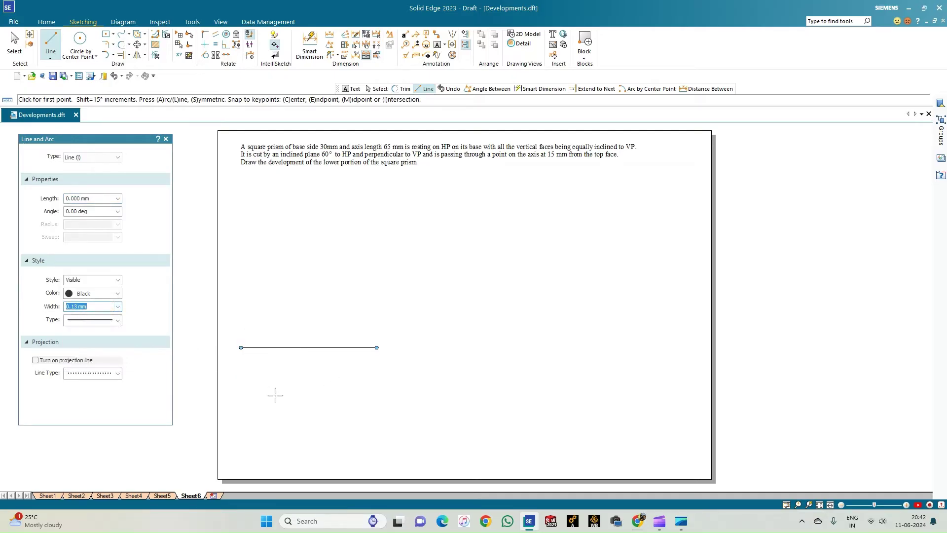
pyautogui.click(105, 34)
pyautogui.click(289, 378)
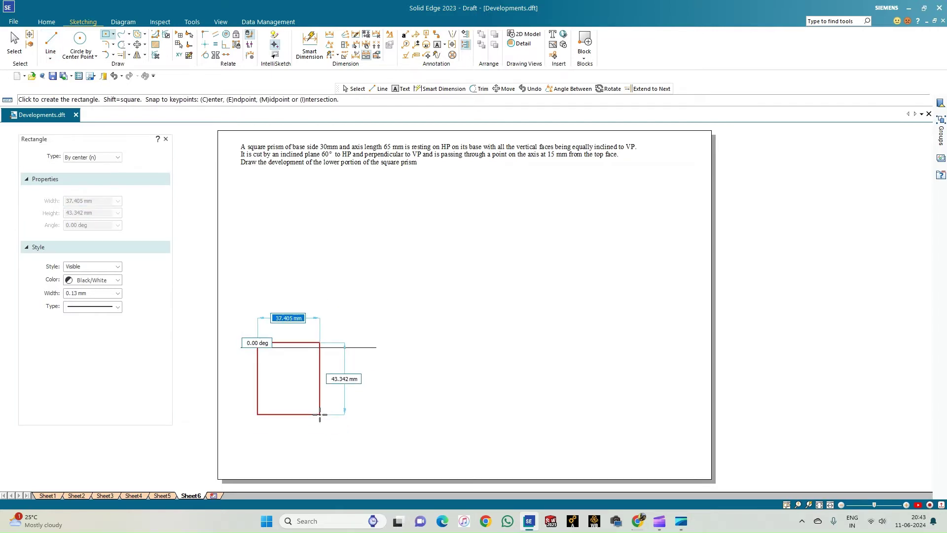
pyautogui.write('30')
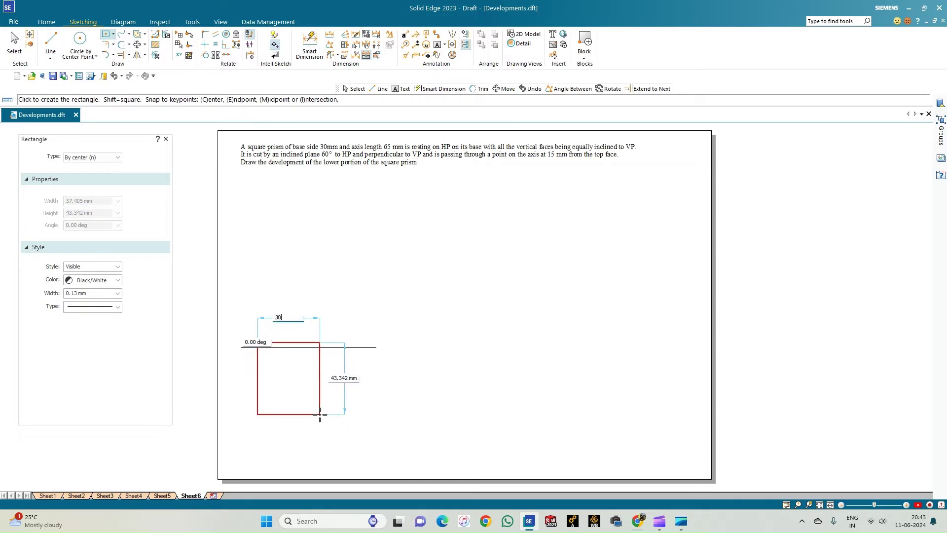
pyautogui.press('Tab')
pyautogui.write('30')
pyautogui.press('Tab')
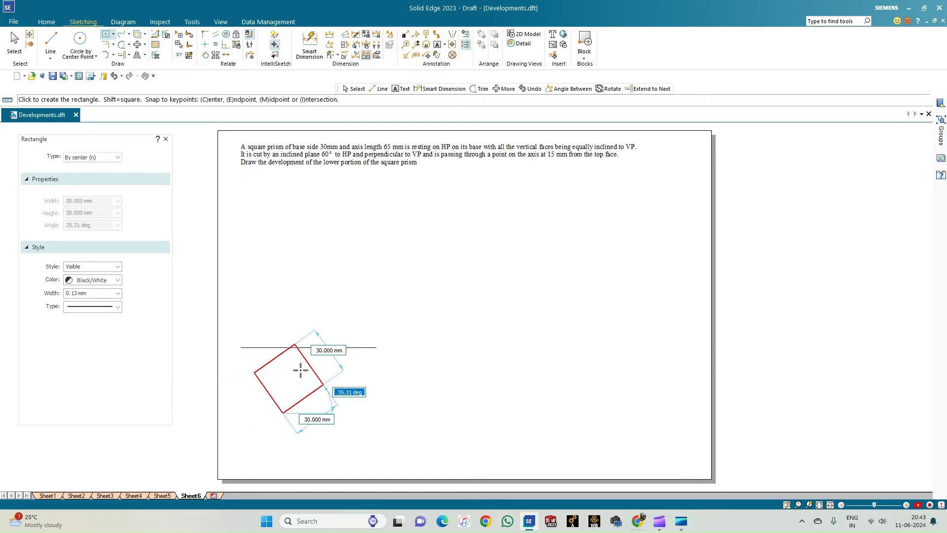
pyautogui.write('0')
pyautogui.press('Return')
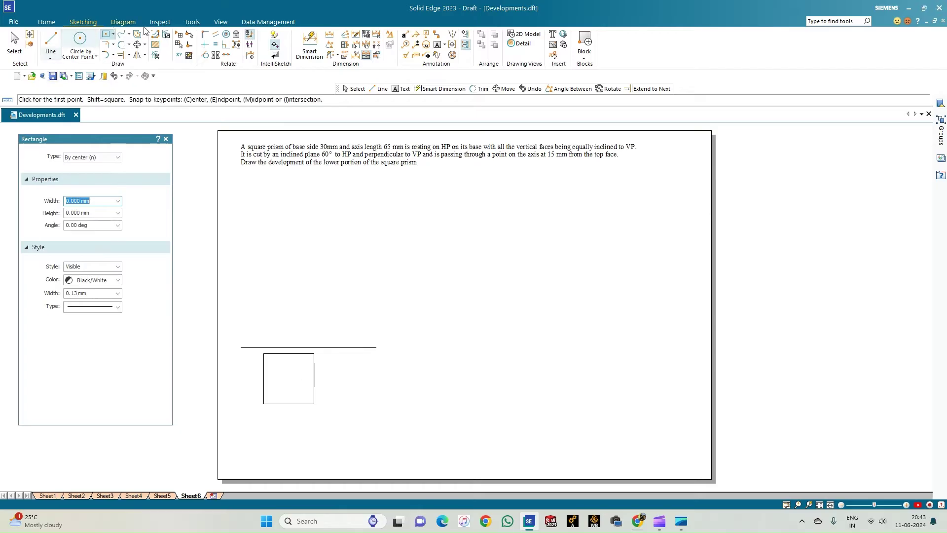
# - Select all four edges of the square and move it down and to the right
pyautogui.click(14, 43)
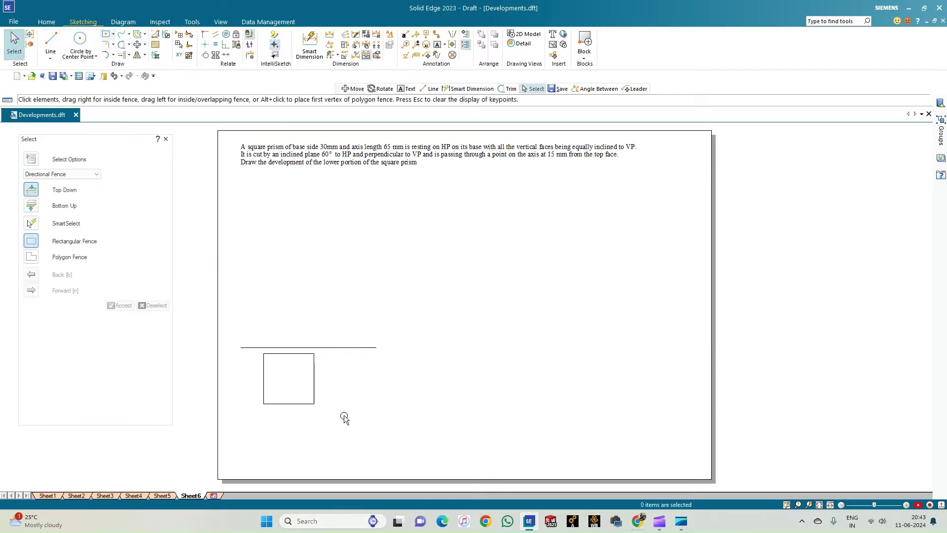
pyautogui.moveTo(332, 403); pyautogui.dragTo(247, 353)
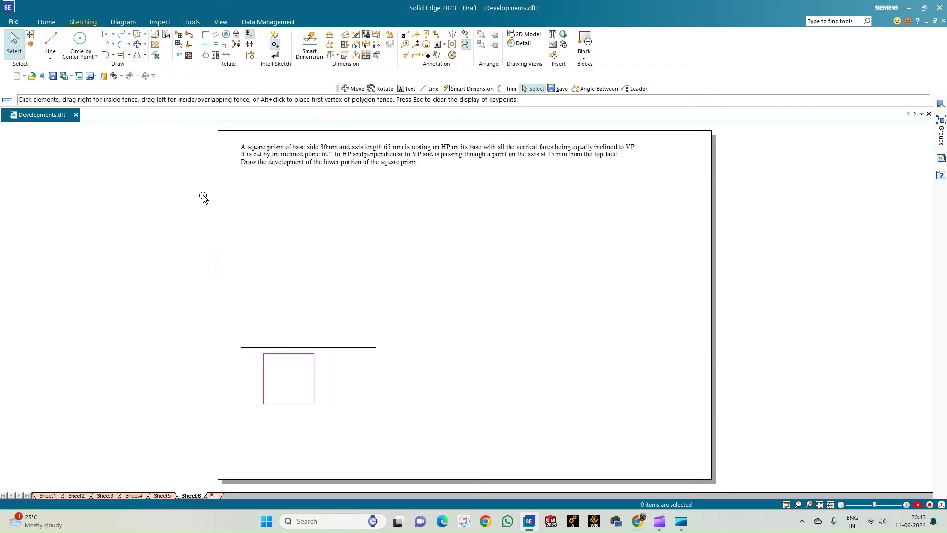
pyautogui.keyDown('ctrl'); pyautogui.click(286, 404); pyautogui.keyUp('ctrl')
pyautogui.click(144, 44)
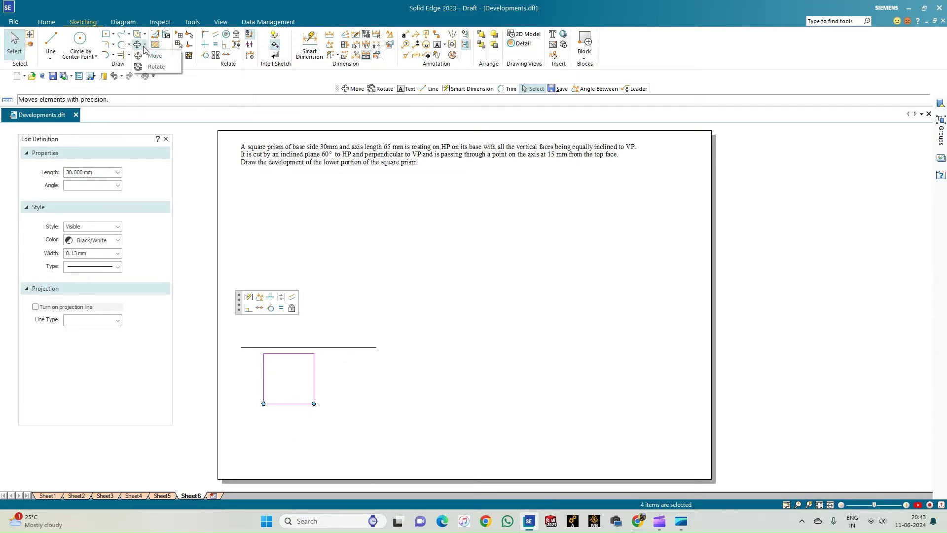
pyautogui.click(154, 56)
pyautogui.click(264, 354)
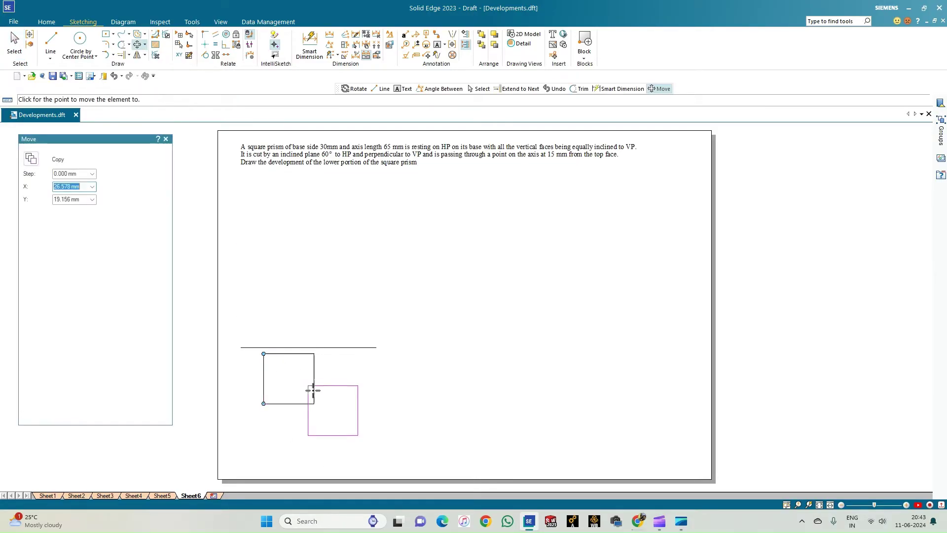
pyautogui.click(278, 377)
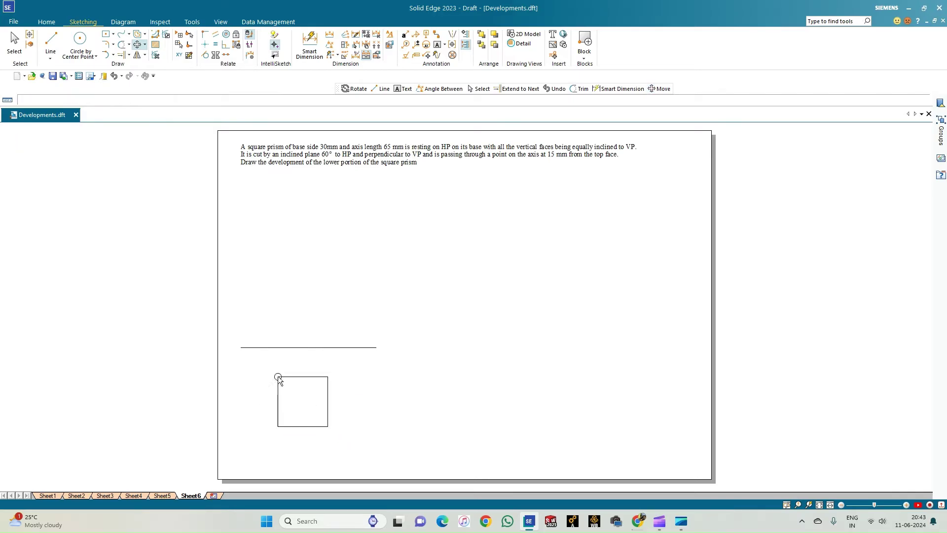
# - Rotate the square 45° into a diamond and move it below the reference line
pyautogui.click(145, 47)
pyautogui.click(153, 65)
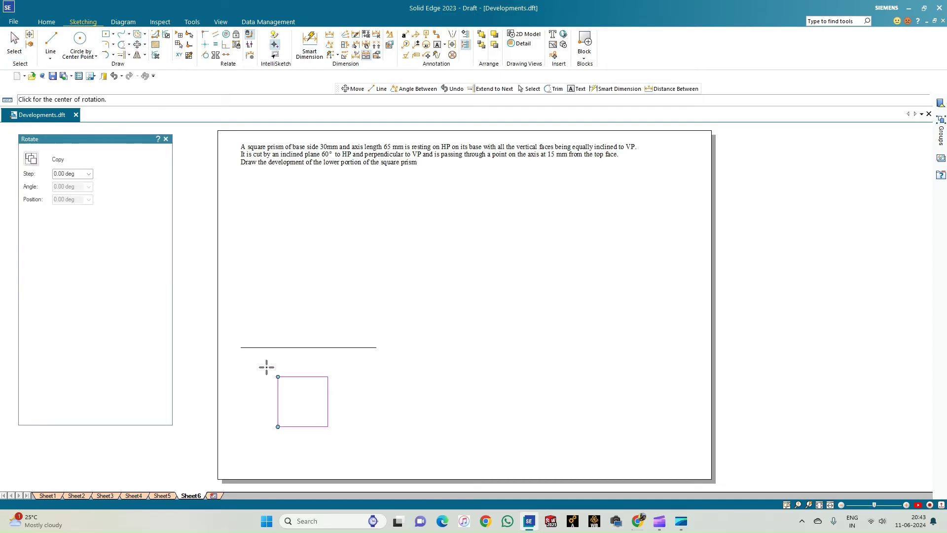
pyautogui.click(279, 377)
pyautogui.click(328, 426)
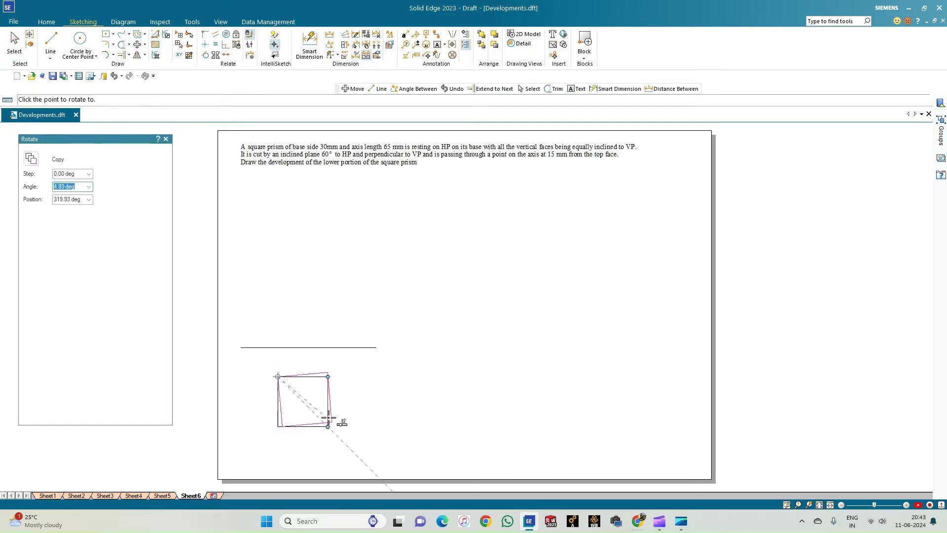
pyautogui.click(334, 378)
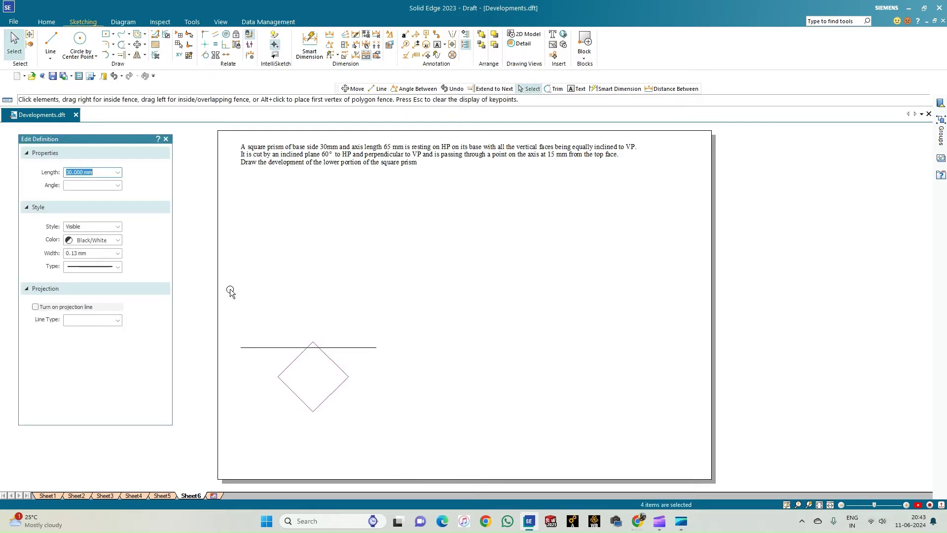
pyautogui.click(138, 45)
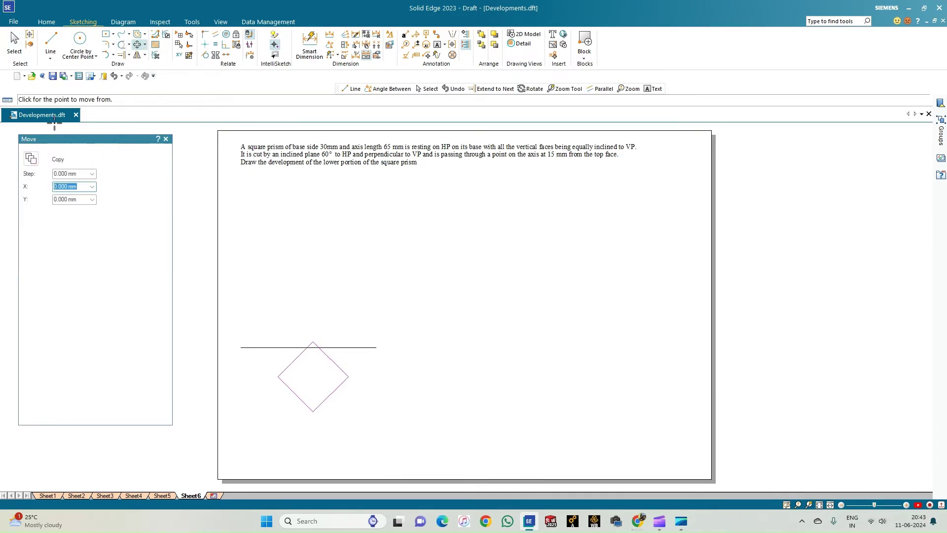
pyautogui.click(313, 341)
pyautogui.click(305, 377)
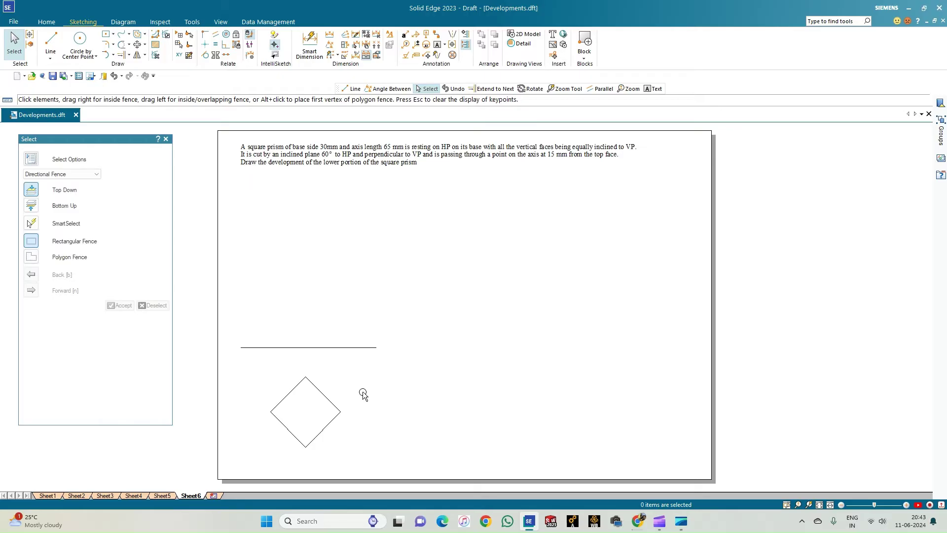
# - Project the diamond's left, bottom and right vertices up to the reference line
pyautogui.click(51, 43)
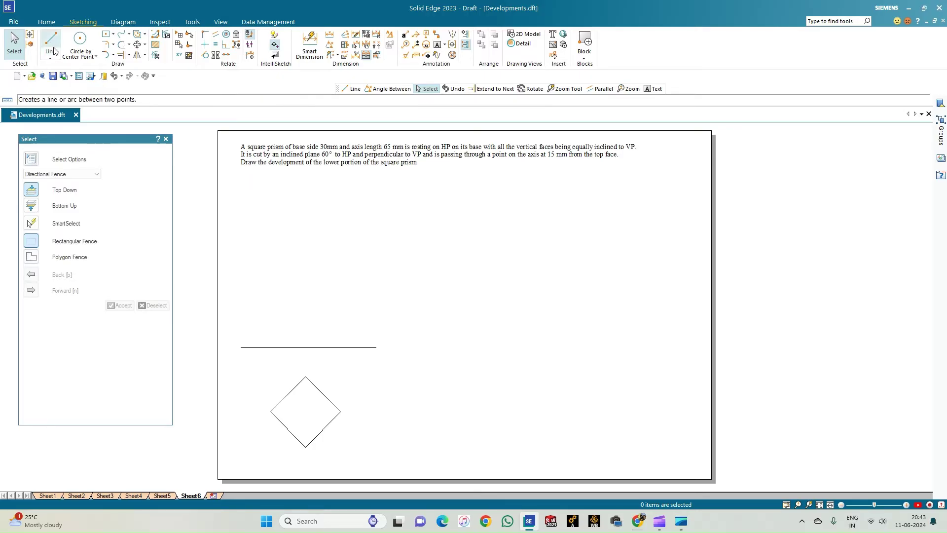
pyautogui.click(270, 412)
pyautogui.click(270, 348)
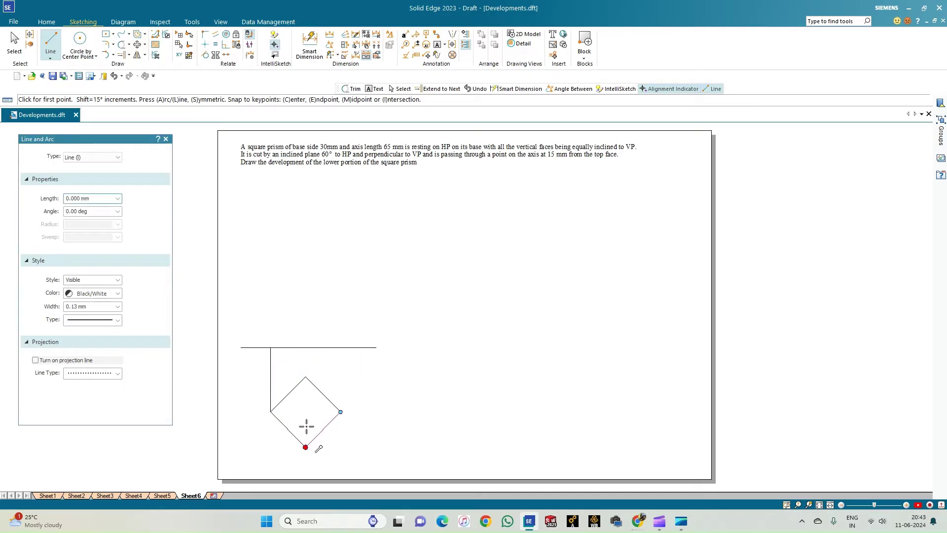
pyautogui.click(306, 447)
pyautogui.click(306, 347)
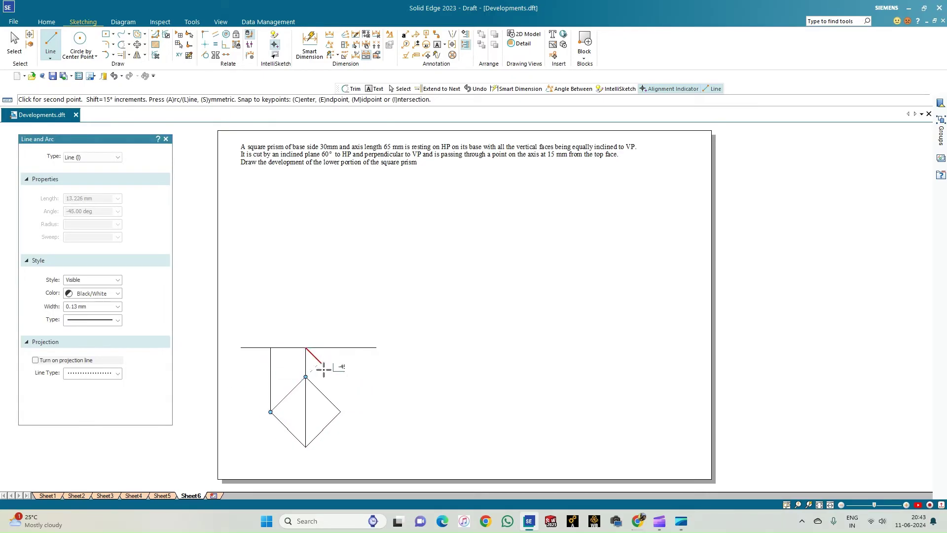
pyautogui.click(341, 412)
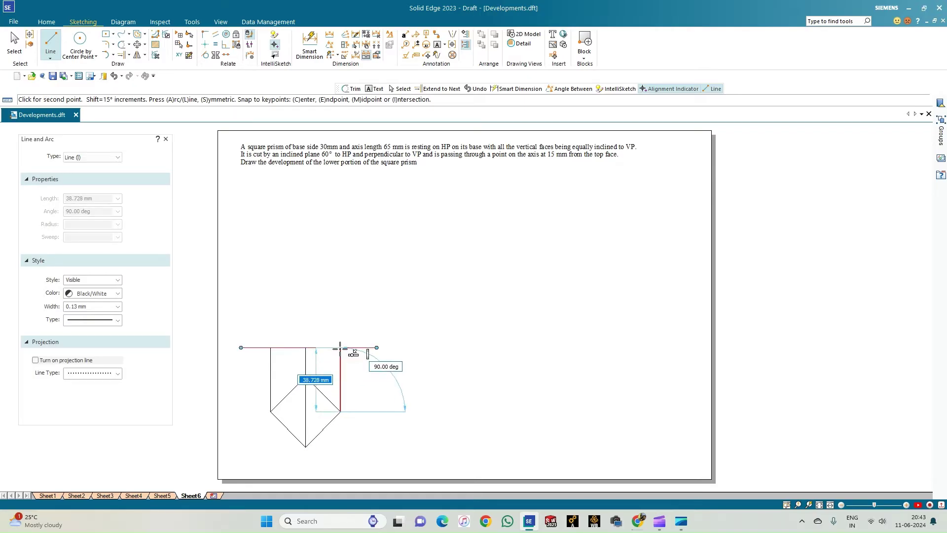
pyautogui.click(341, 348)
# - Draw the 65 mm centre edge, the top edge and the vertical side edges of the front view
pyautogui.click(306, 347)
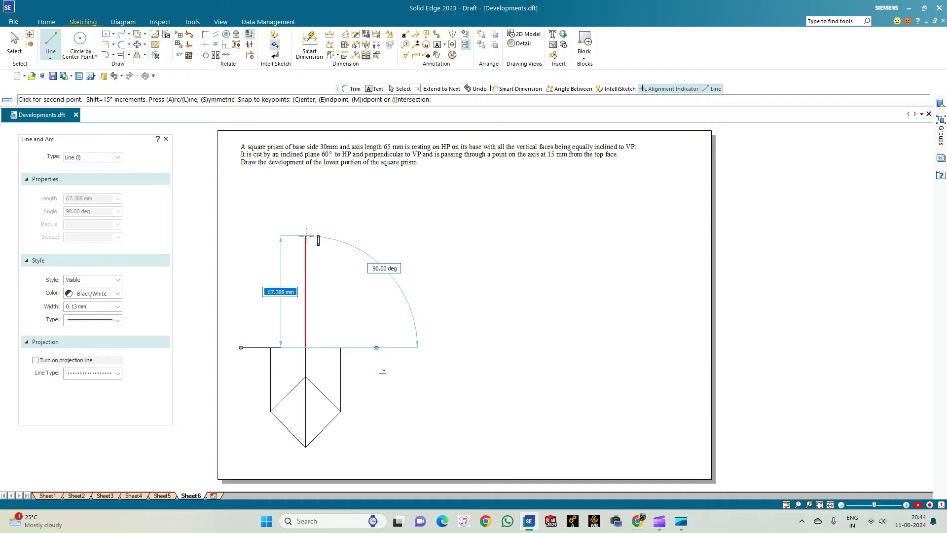
pyautogui.write('65')
pyautogui.press('Tab')
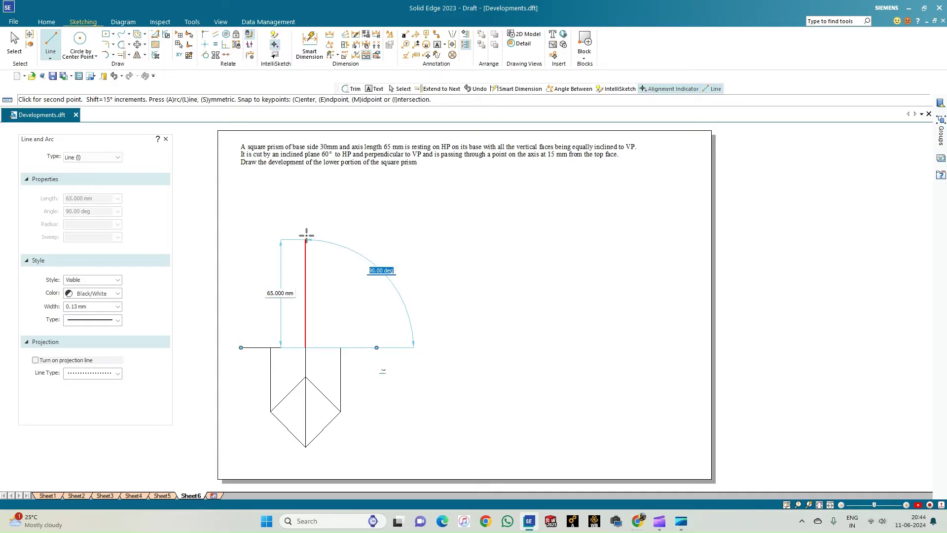
pyautogui.press('Return')
pyautogui.click(340, 239)
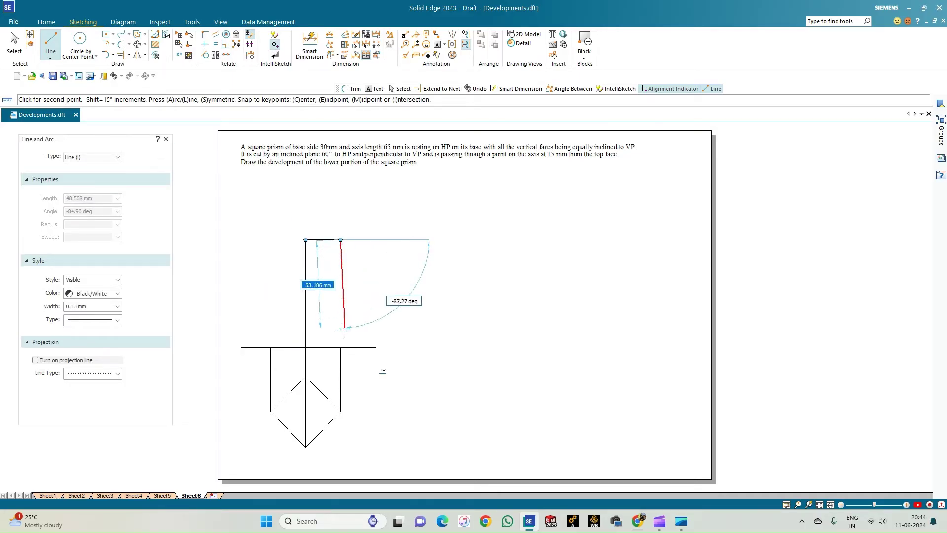
pyautogui.click(340, 348)
pyautogui.rightClick(355, 321)
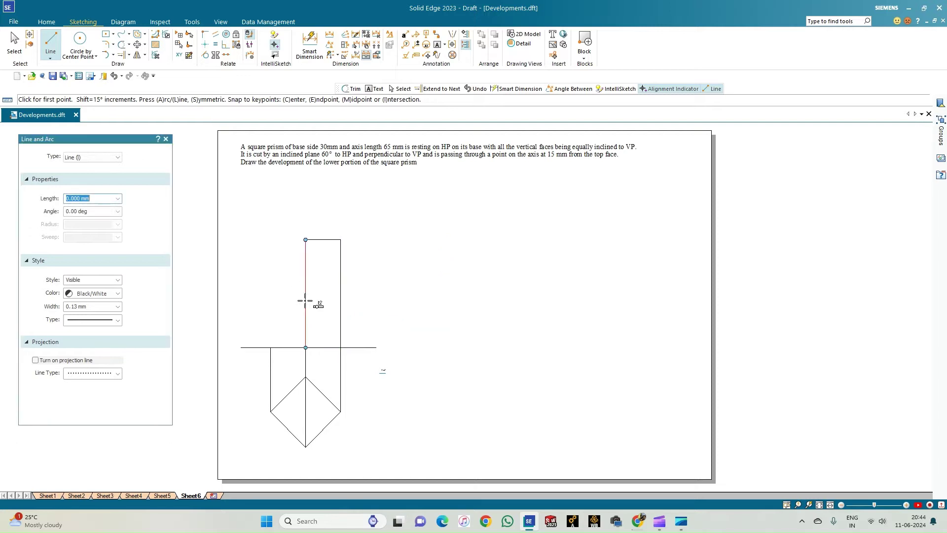
pyautogui.click(305, 239)
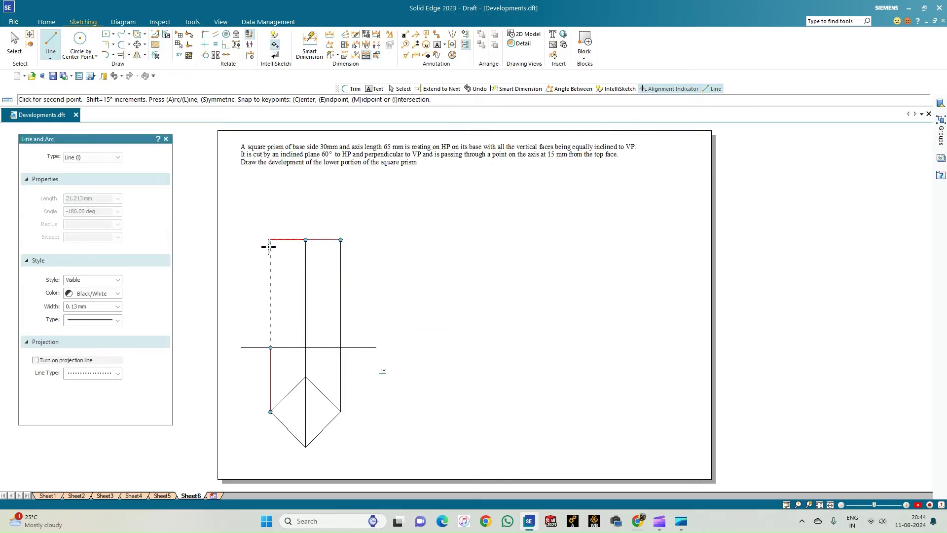
pyautogui.click(270, 240)
pyautogui.click(270, 347)
pyautogui.rightClick(255, 317)
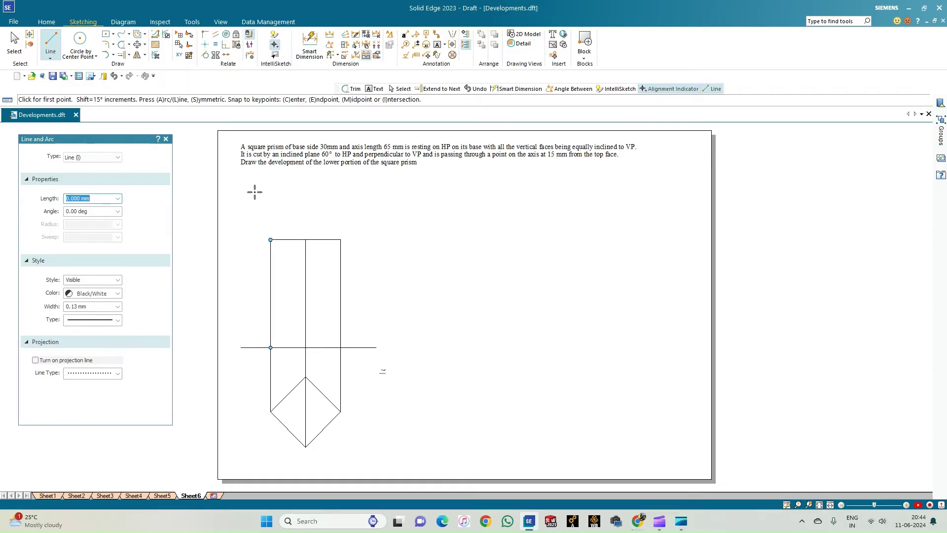
pyautogui.hotkey('ctrl', 'd')
# - Dimension the prism height 65 and the square side 30
pyautogui.click(271, 289)
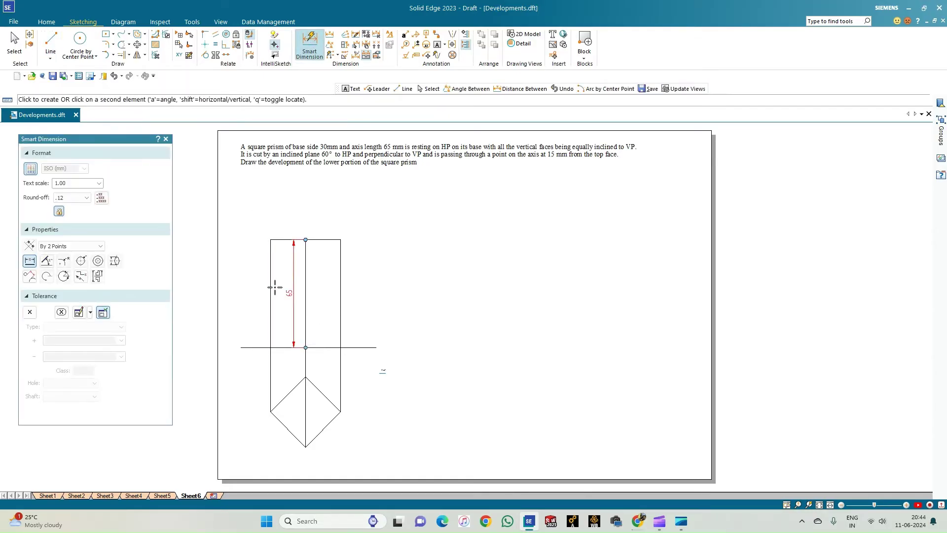
pyautogui.click(249, 288)
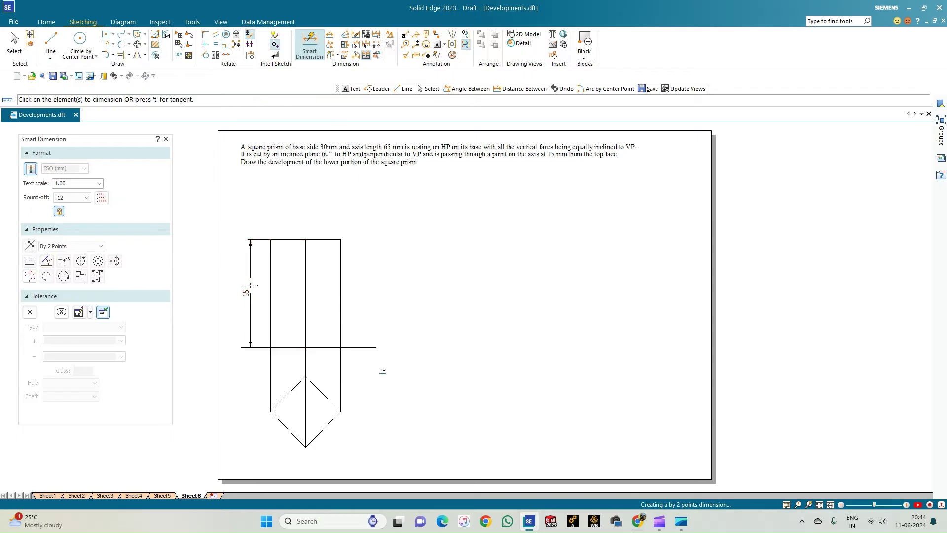
pyautogui.click(282, 422)
pyautogui.click(271, 438)
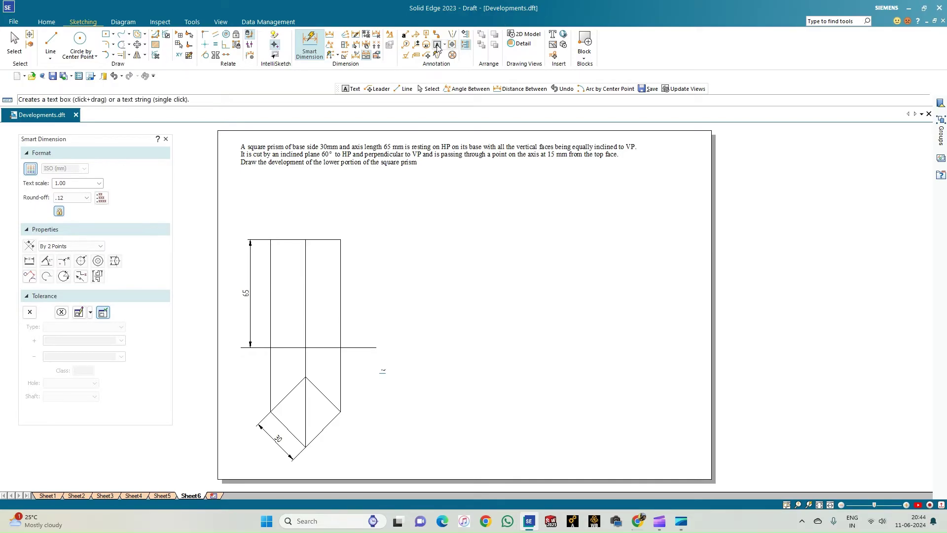
pyautogui.press('Escape')
# - Add the corner label a(a1) at text size 2.8 beside the square's left vertex
pyautogui.press('t')
pyautogui.click(261, 396)
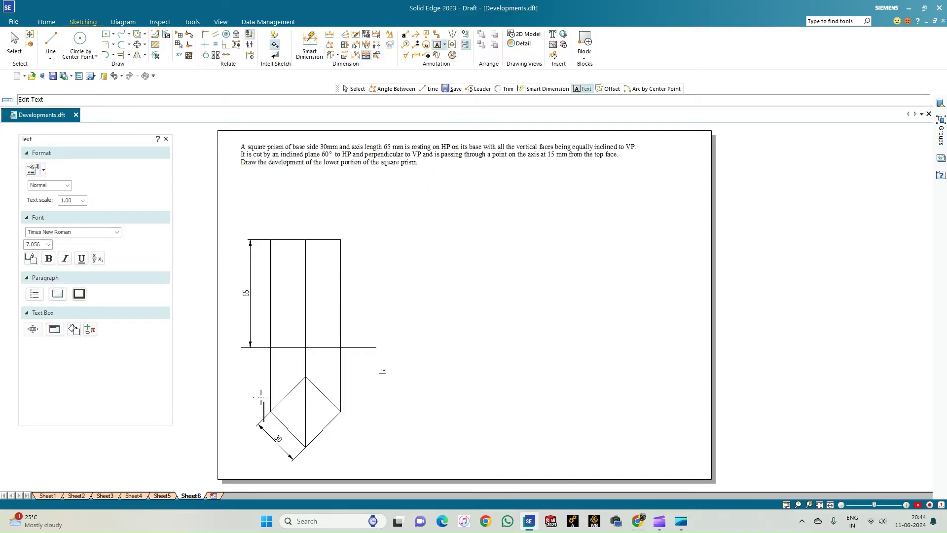
pyautogui.click(48, 244)
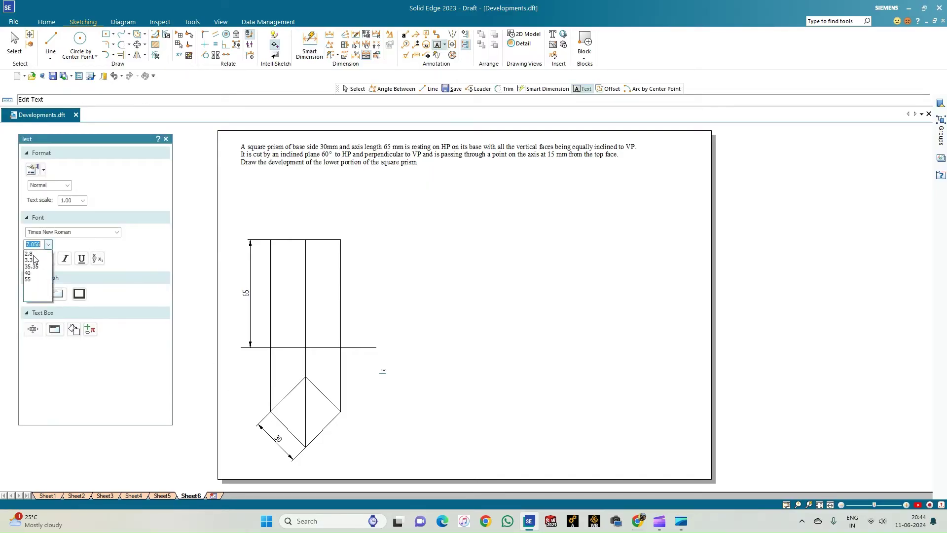
pyautogui.click(33, 260)
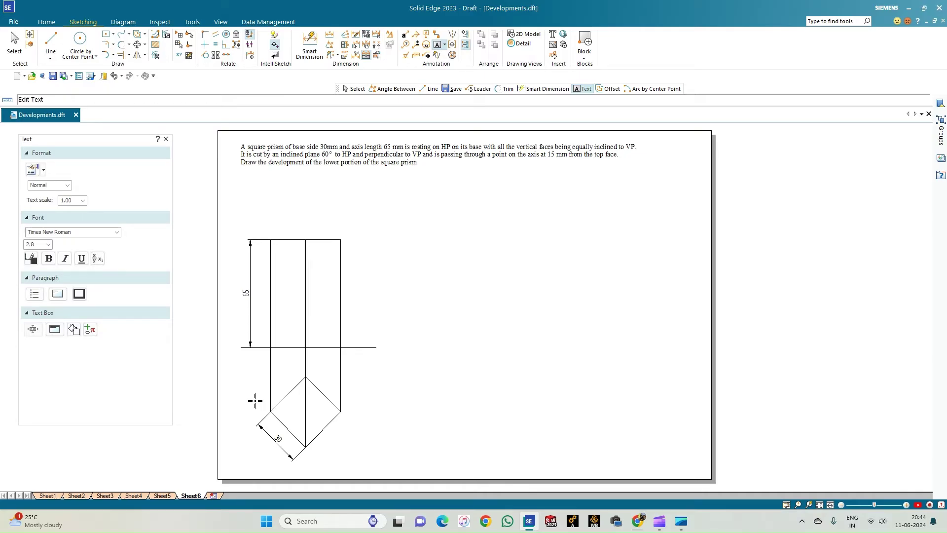
pyautogui.write('A(A')
pyautogui.press('BackSpace')
pyautogui.press('BackSpace')
pyautogui.press('BackSpace')
pyautogui.press('BackSpace')
pyautogui.press('BackSpace')
pyautogui.write('a(a1')
pyautogui.press('Escape')
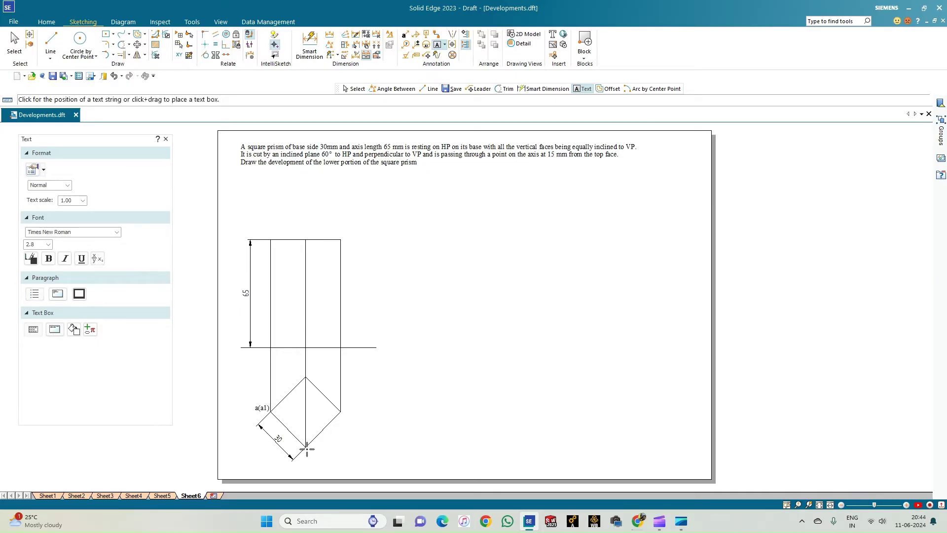
# - Add the remaining corner labels, including c1' and b1'(d1'), on both views
pyautogui.click(306, 447)
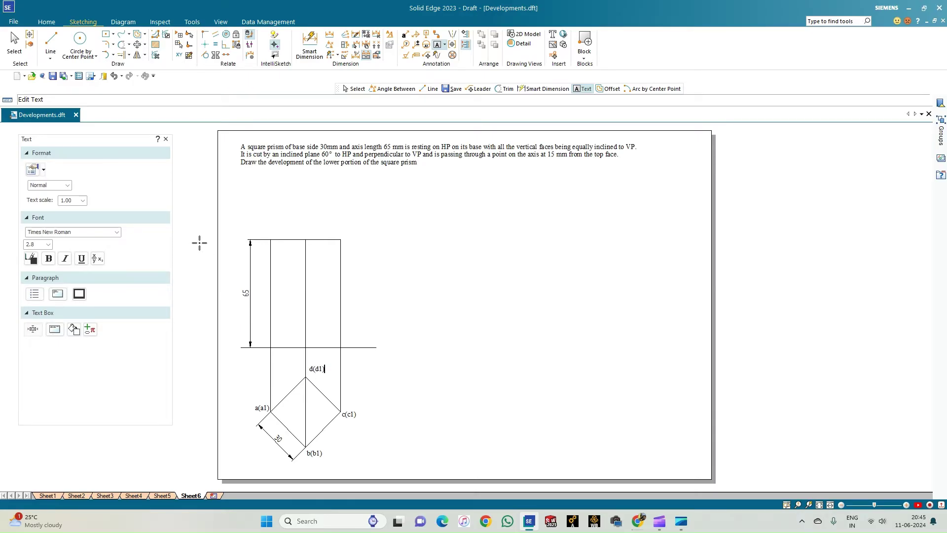
pyautogui.click(347, 331)
pyautogui.write("c1'")
pyautogui.click(309, 343)
pyautogui.click(305, 228)
pyautogui.click(56, 48)
pyautogui.click(271, 411)
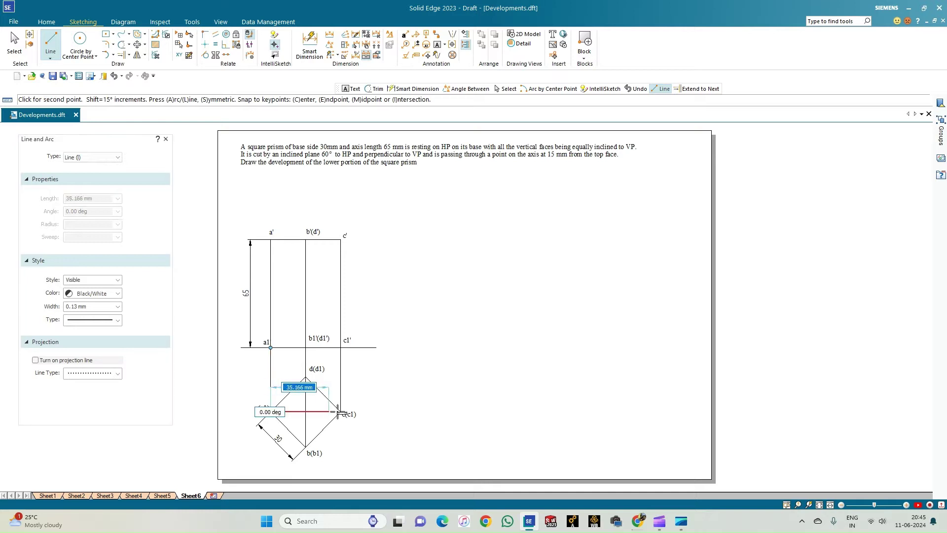
pyautogui.rightClick(361, 392)
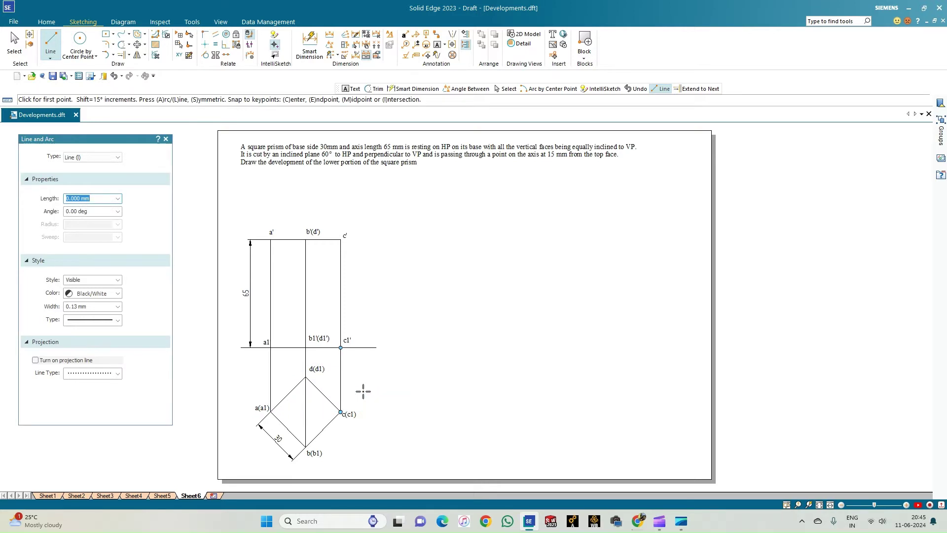
pyautogui.press('Escape')
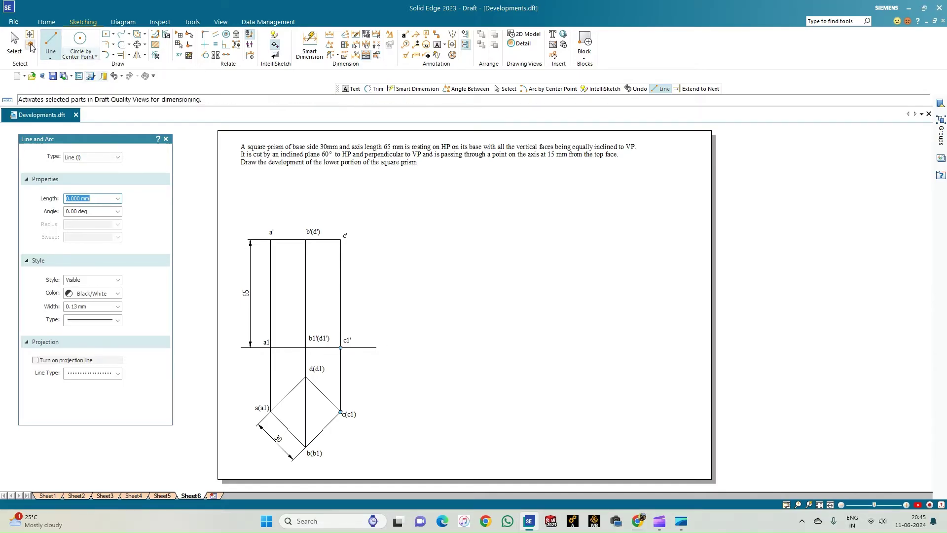
# - Nudge the b'(d') label slightly left so it clears the centre edge
pyautogui.click(268, 233)
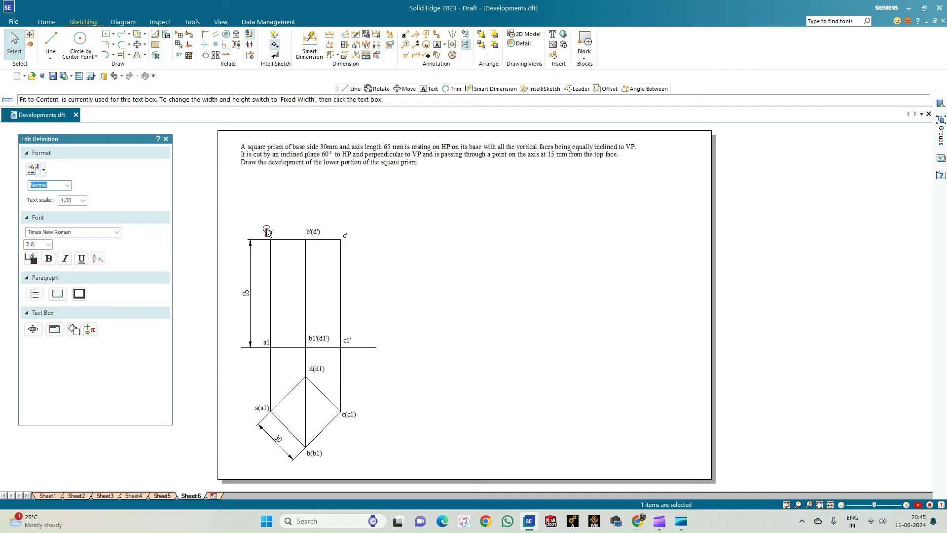
pyautogui.click(315, 231)
pyautogui.moveTo(318, 232); pyautogui.dragTo(307, 231)
pyautogui.click(304, 199)
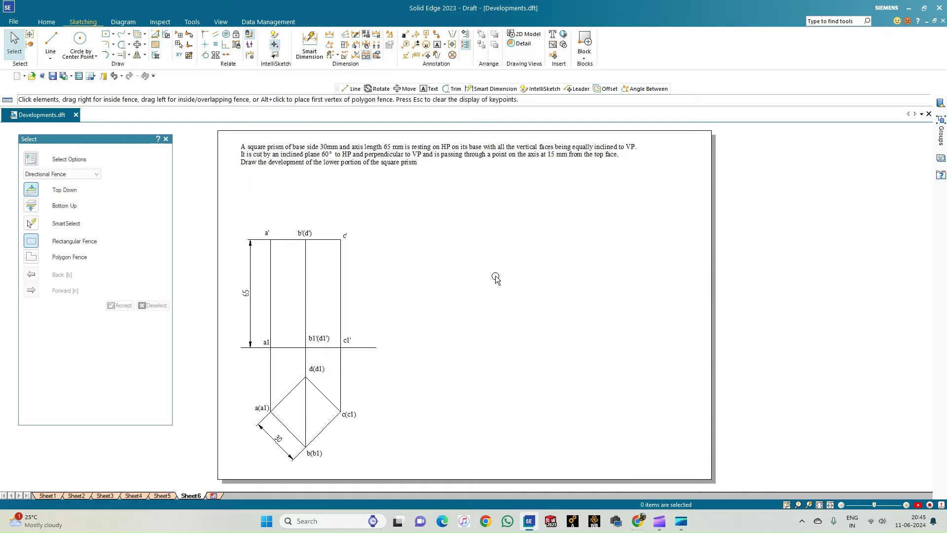
pyautogui.click(51, 39)
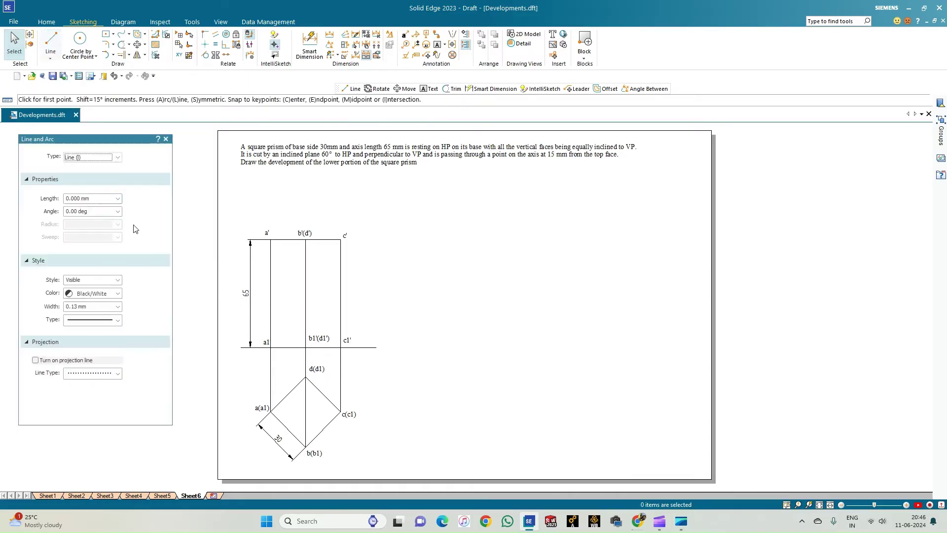
# - Draw a 15 mm segment down the axis from b'(d') and dimension it 15
pyautogui.click(305, 240)
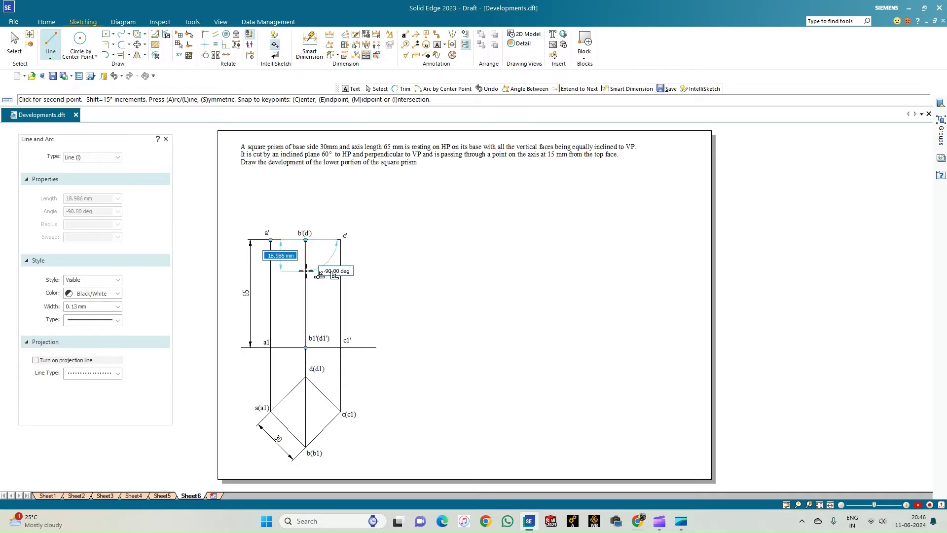
pyautogui.write('15')
pyautogui.press('Tab')
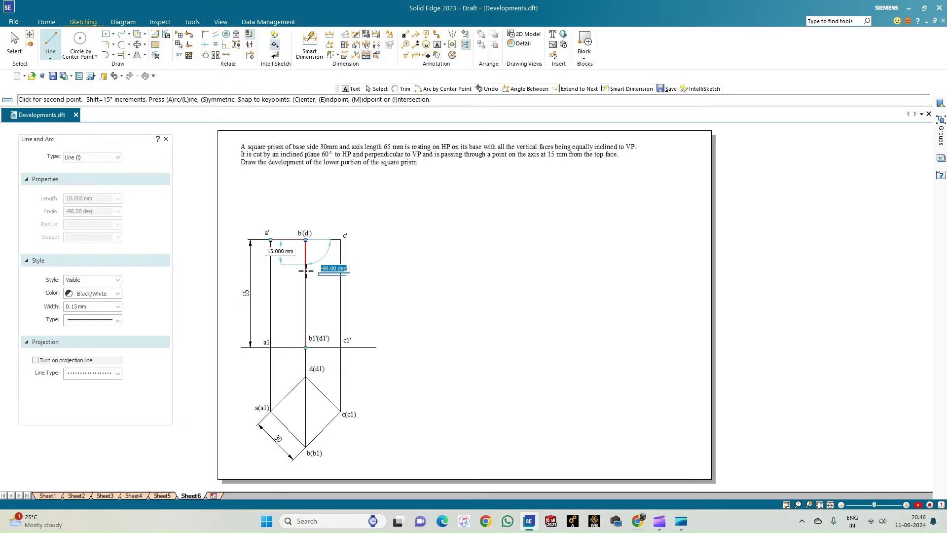
pyautogui.click(306, 269)
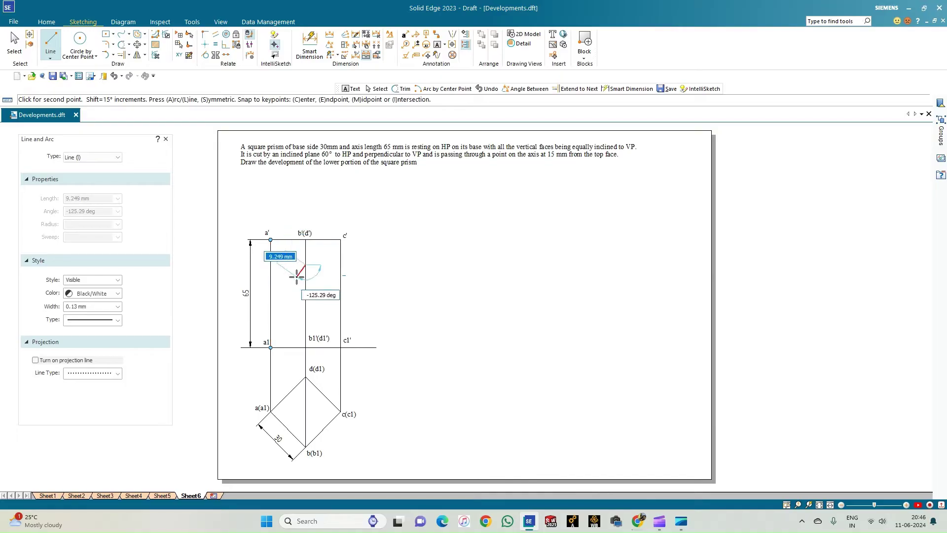
pyautogui.press('Escape')
pyautogui.click(309, 45)
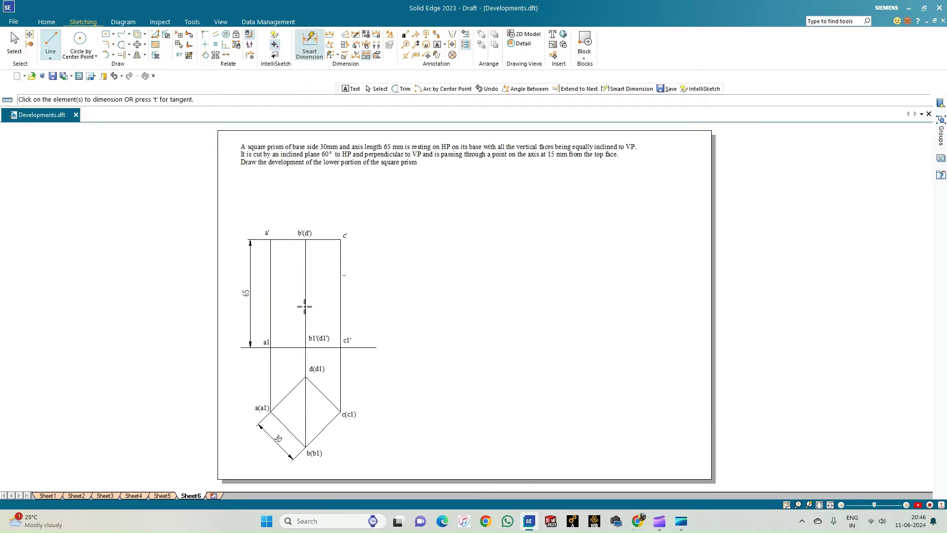
pyautogui.click(305, 253)
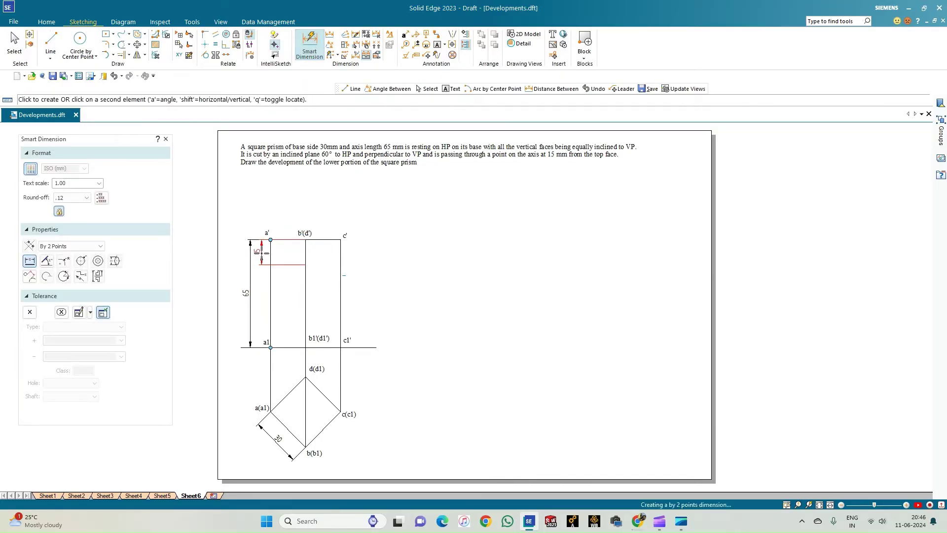
pyautogui.click(262, 252)
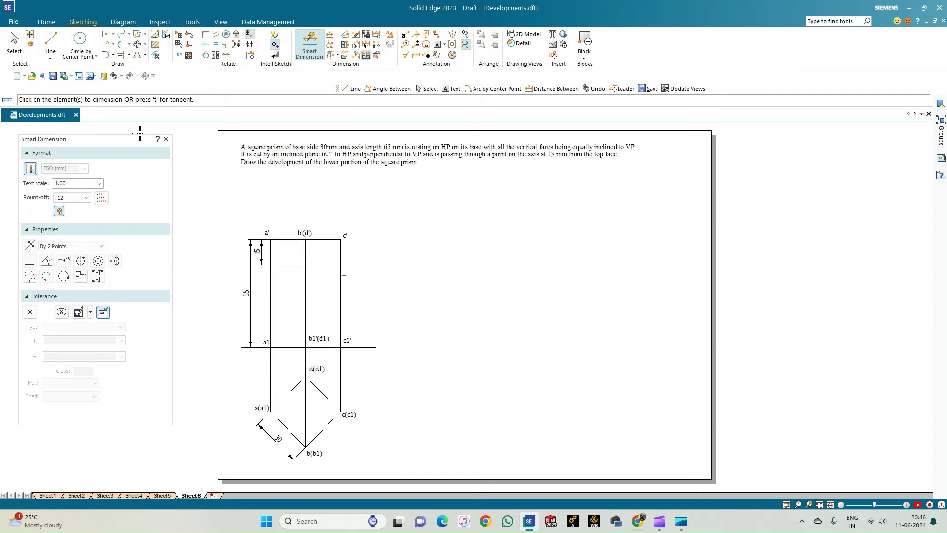
pyautogui.click(49, 45)
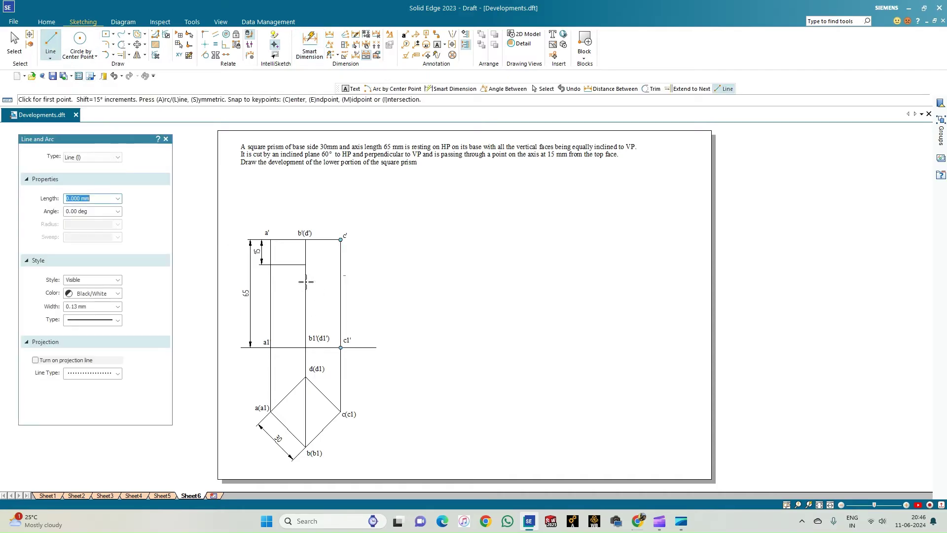
# - Draw a dash-dot 60° cutting-plane line from the 15 mm axis point, extended upward
pyautogui.click(117, 320)
pyautogui.click(103, 353)
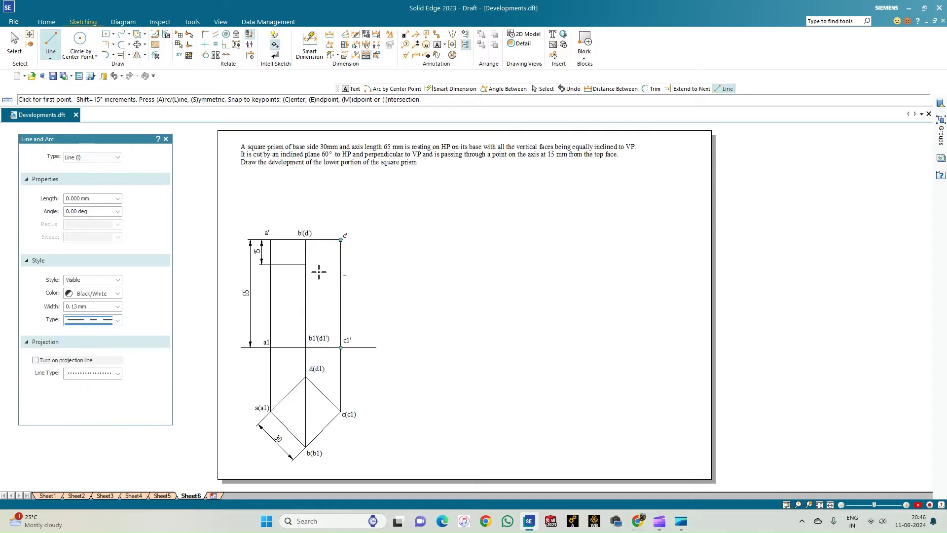
pyautogui.click(306, 265)
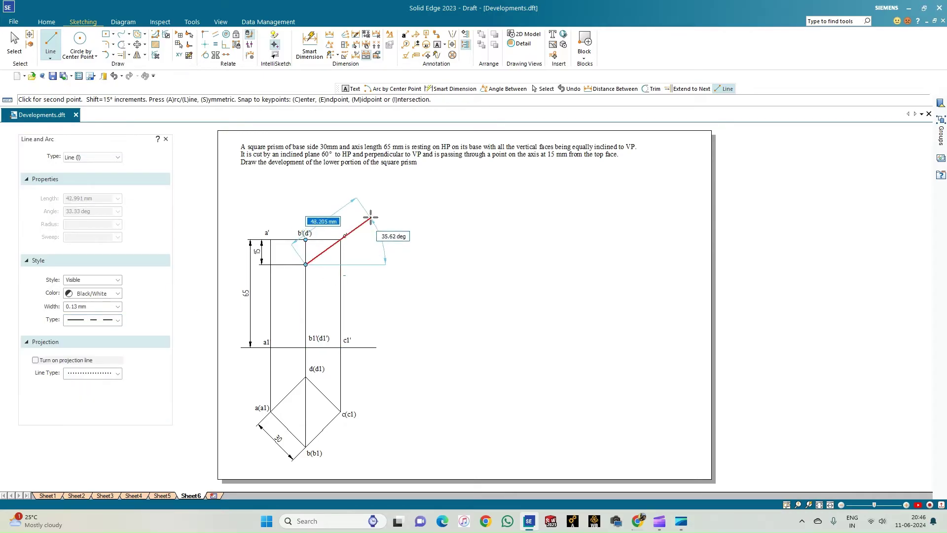
pyautogui.press('Tab')
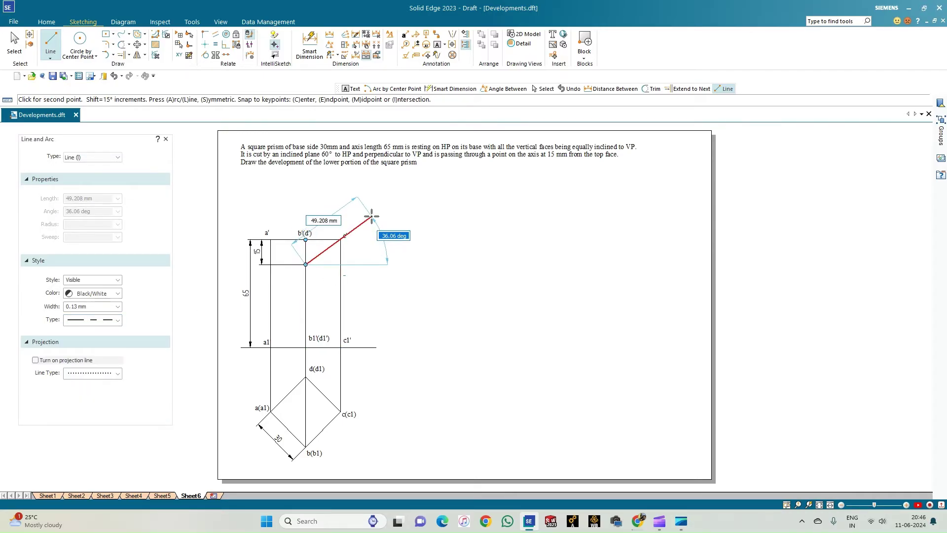
pyautogui.write('60')
pyautogui.press('Tab')
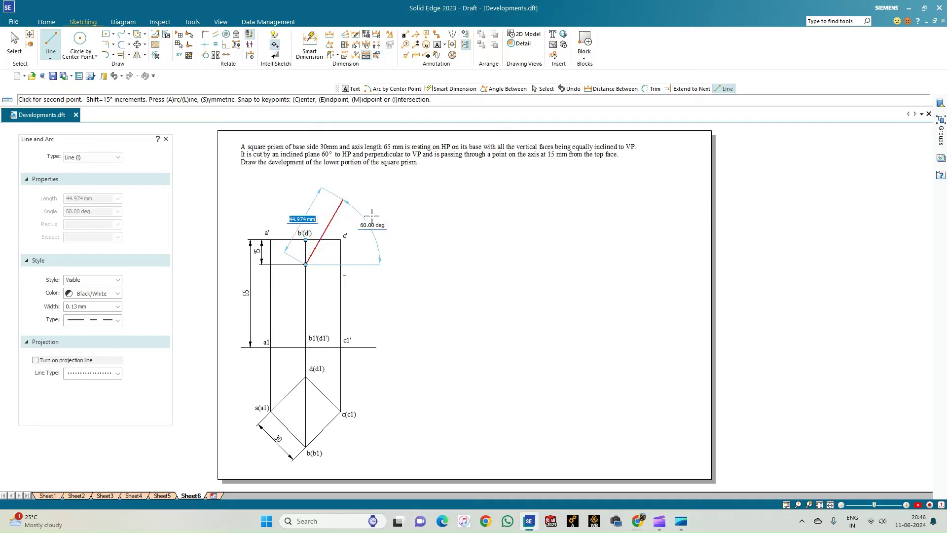
pyautogui.click(399, 246)
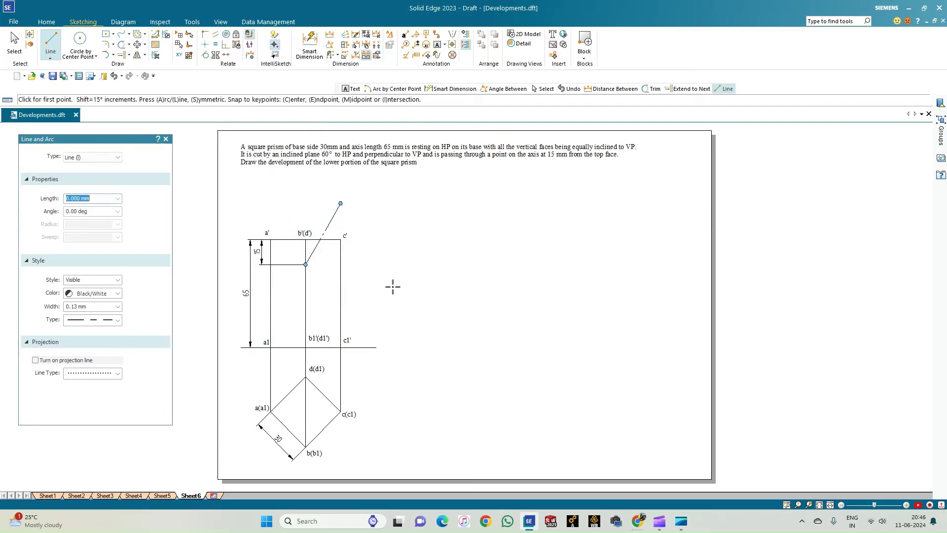
pyautogui.click(120, 55)
pyautogui.click(314, 251)
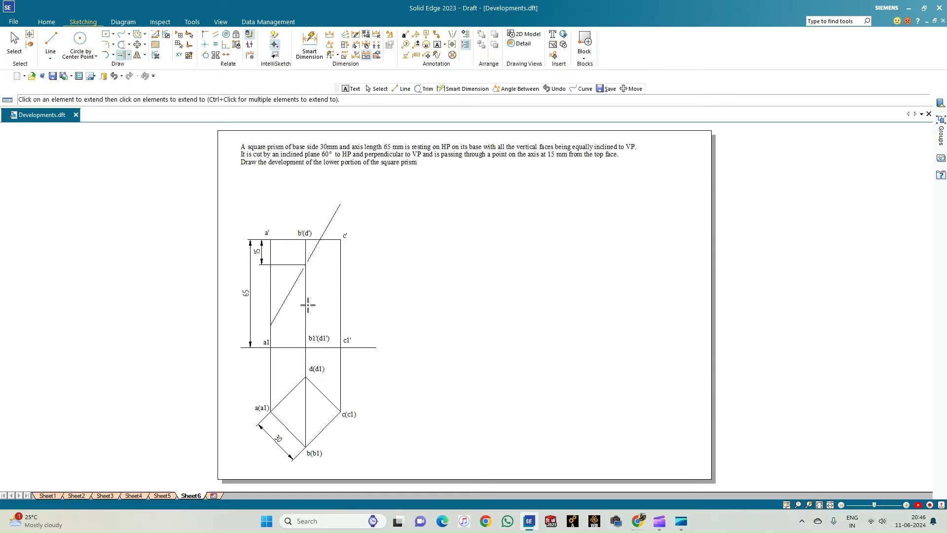
# - Extend the cutting line down to the a' edge and trim it above the top face
pyautogui.click(274, 323)
pyautogui.click(122, 45)
pyautogui.click(334, 215)
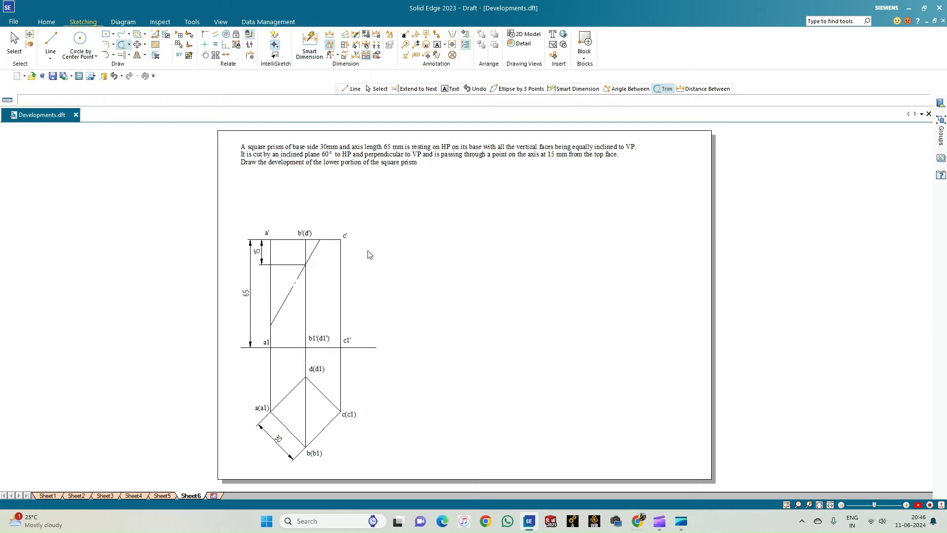
# - Dimension the 60° angle between the cutting line and the XY line
pyautogui.moveTo(369, 254); pyautogui.dragTo(311, 255, button='right')
pyautogui.click(311, 255)
pyautogui.click(333, 347)
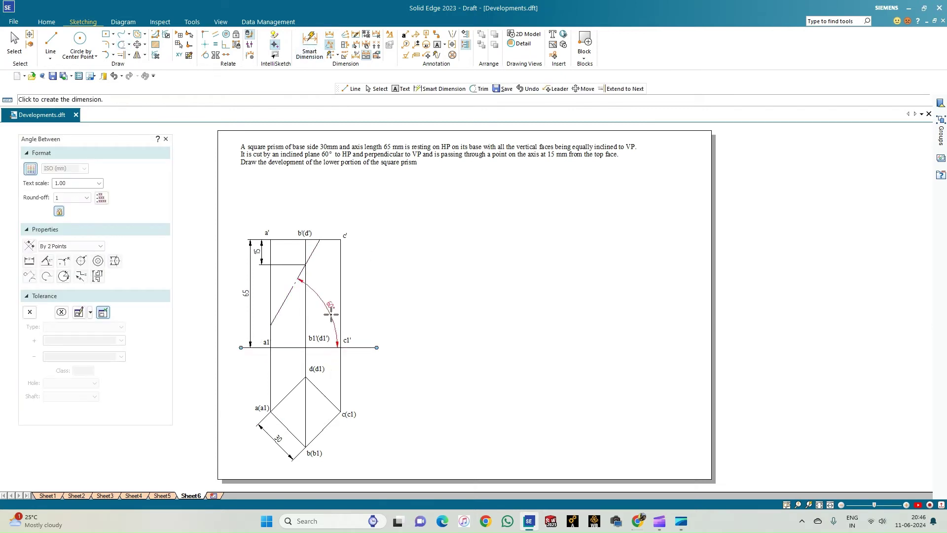
pyautogui.click(314, 293)
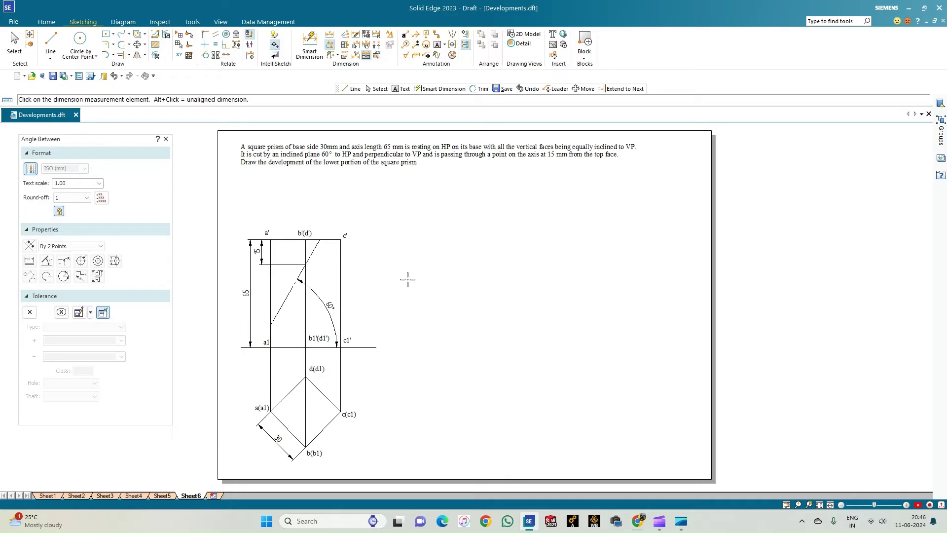
pyautogui.click(51, 42)
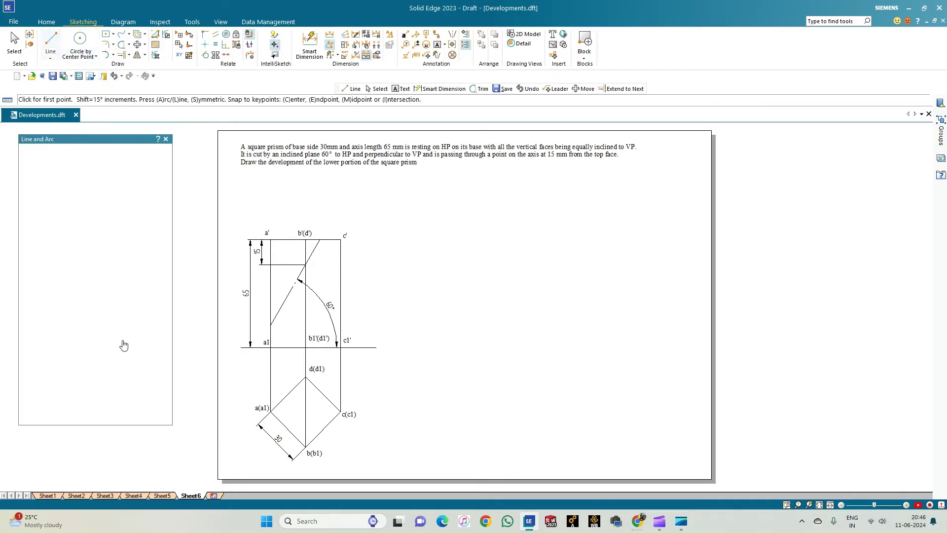
# - Set the line type to solid and the line width to 0.50 mm
pyautogui.click(118, 306)
pyautogui.click(117, 307)
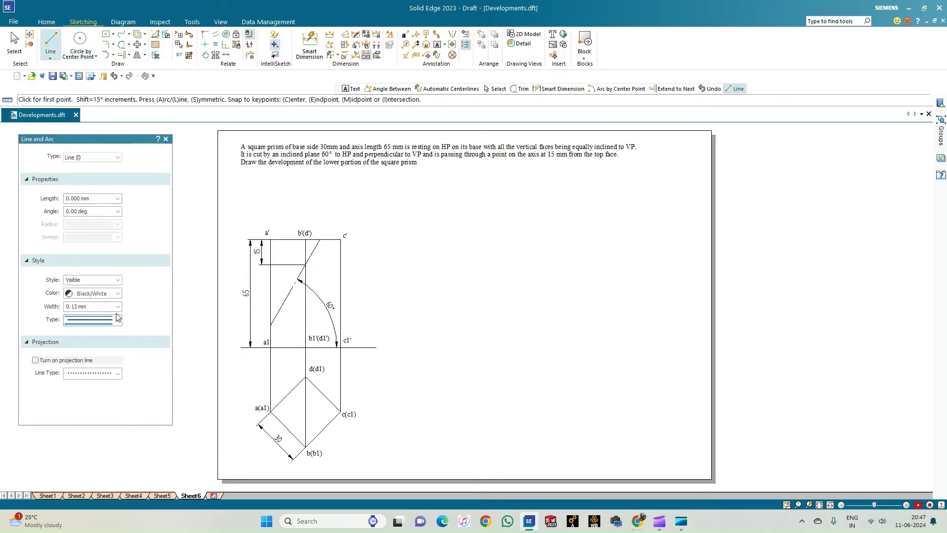
pyautogui.click(116, 306)
pyautogui.click(75, 337)
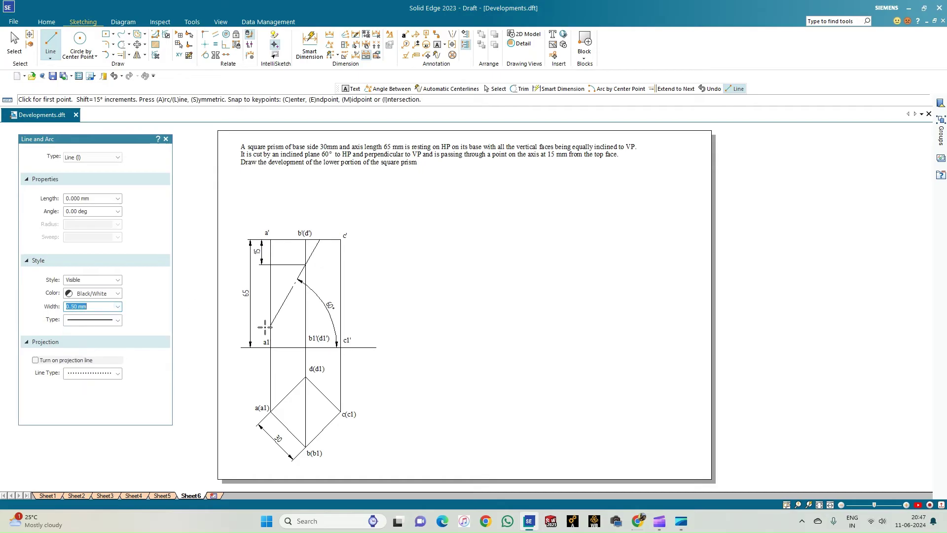
pyautogui.click(270, 342)
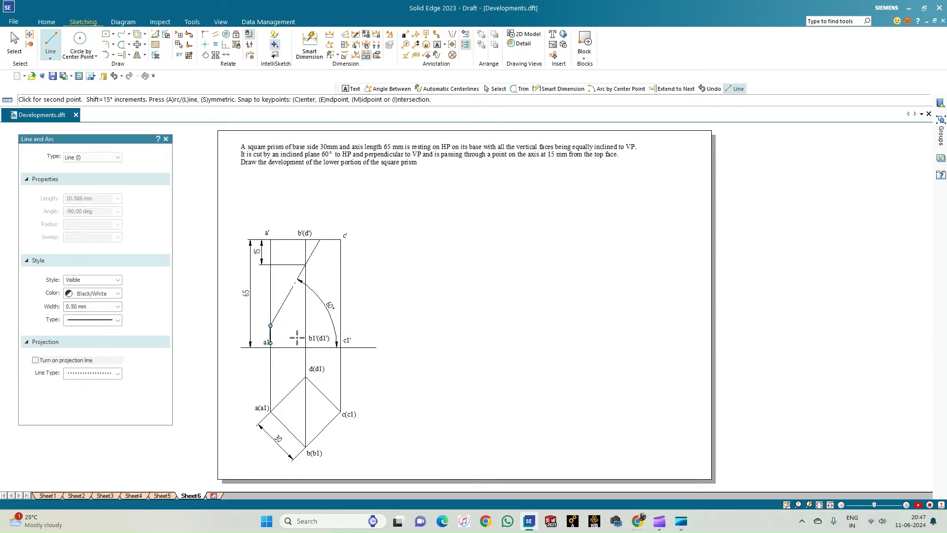
pyautogui.press('Escape')
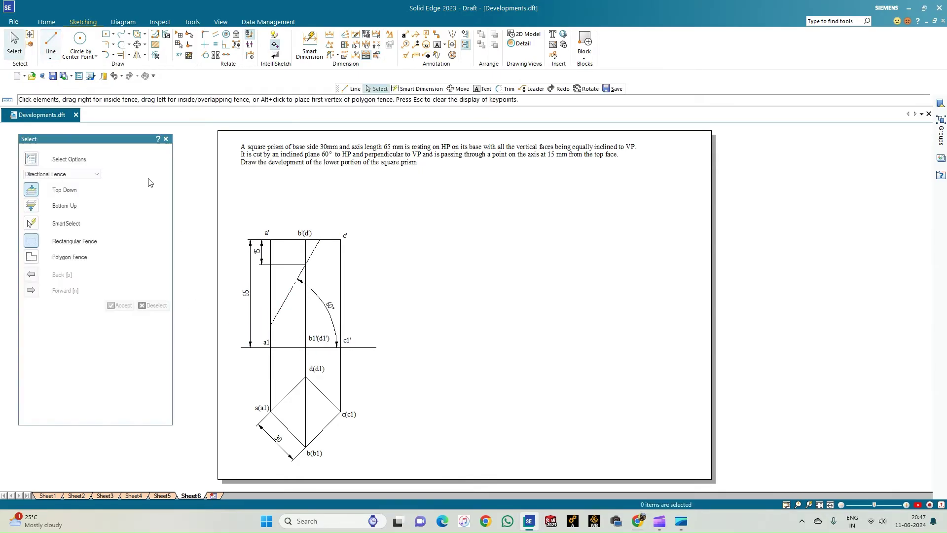
pyautogui.press('l')
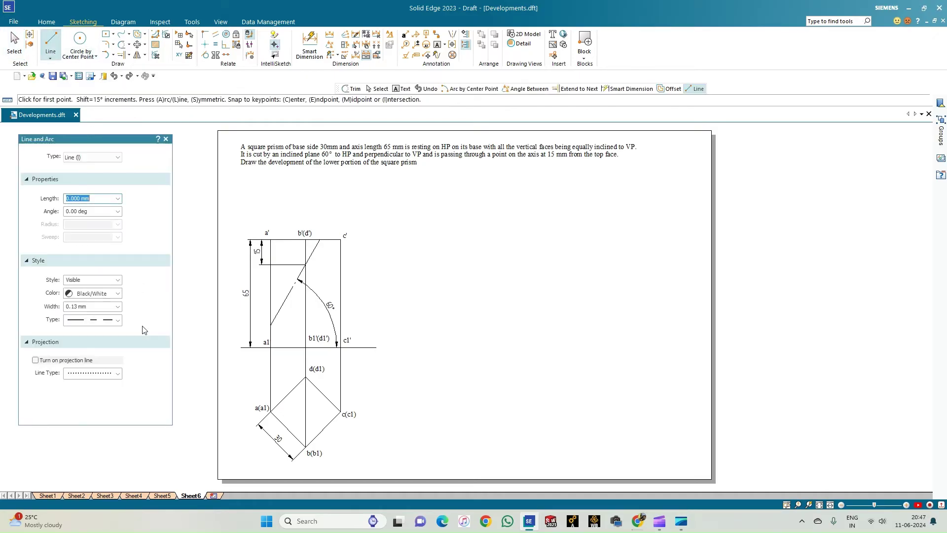
pyautogui.click(118, 320)
pyautogui.click(90, 331)
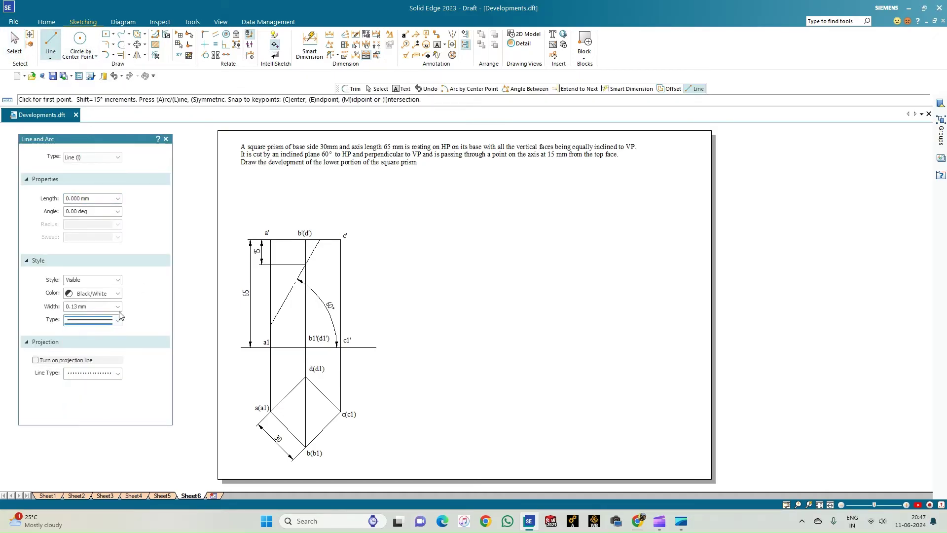
pyautogui.click(118, 306)
pyautogui.click(86, 342)
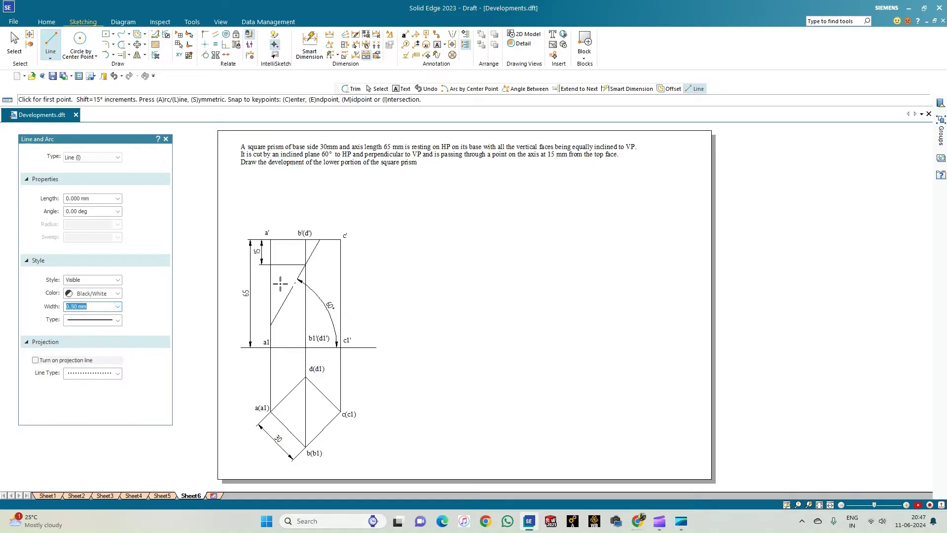
# - Trace the thick outline from the cut point through c', c1' and a1 back up to the cutting line
pyautogui.click(319, 239)
pyautogui.click(341, 240)
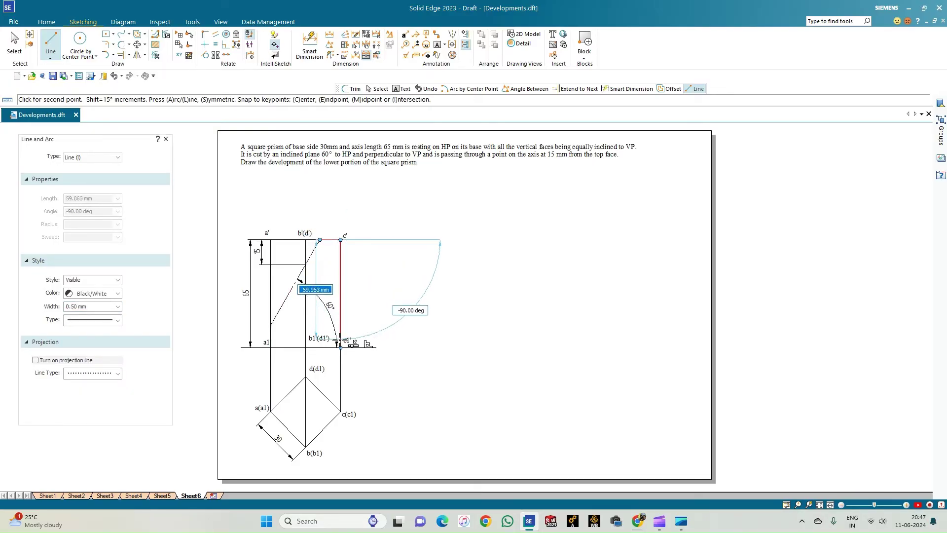
pyautogui.click(340, 348)
pyautogui.click(305, 347)
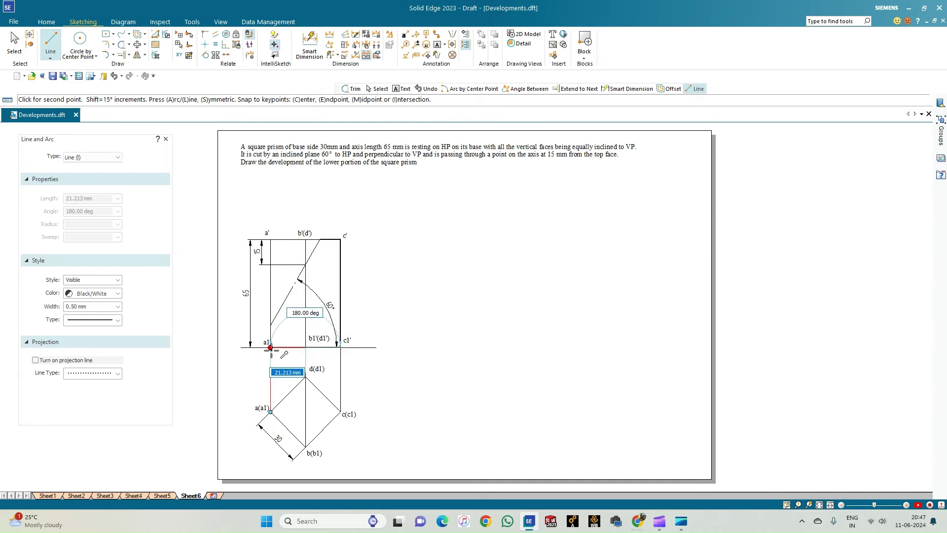
pyautogui.click(271, 347)
pyautogui.click(270, 325)
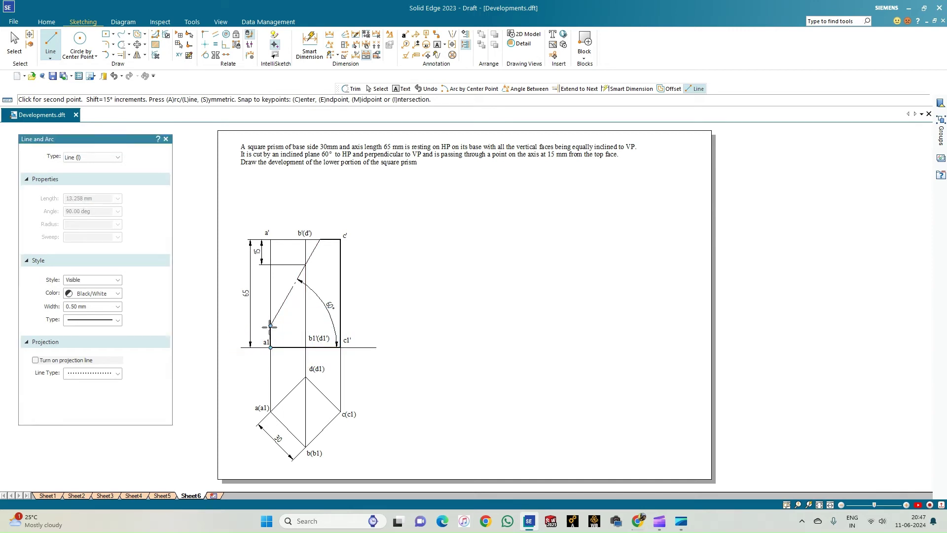
pyautogui.rightClick(287, 325)
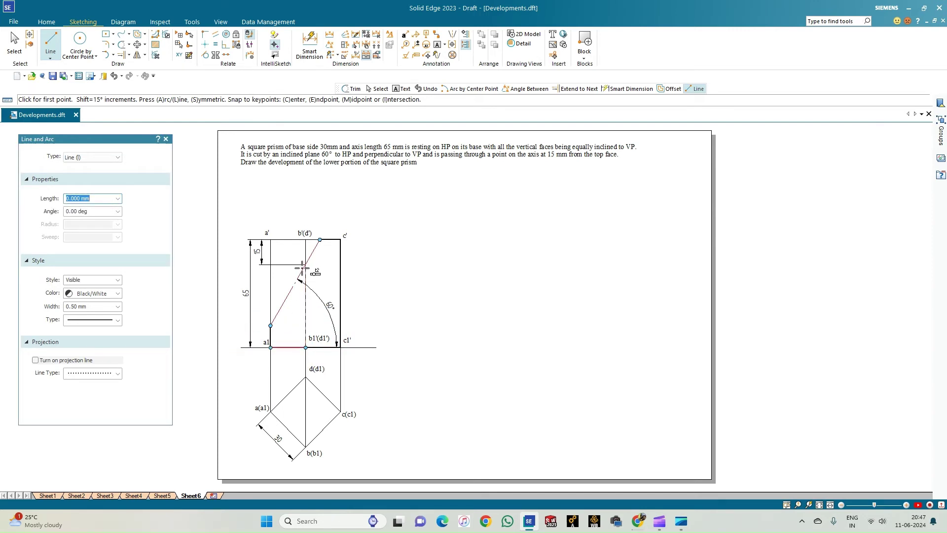
pyautogui.click(305, 347)
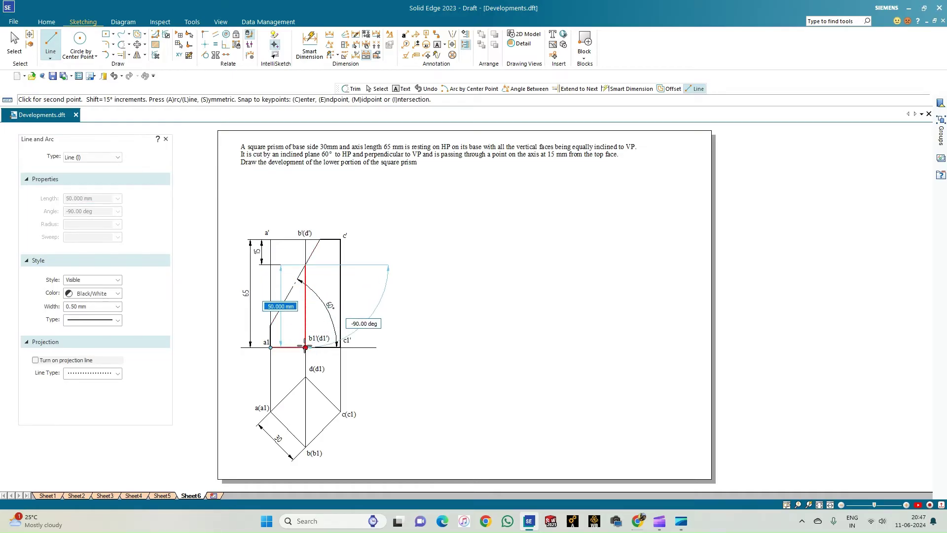
pyautogui.rightClick(421, 324)
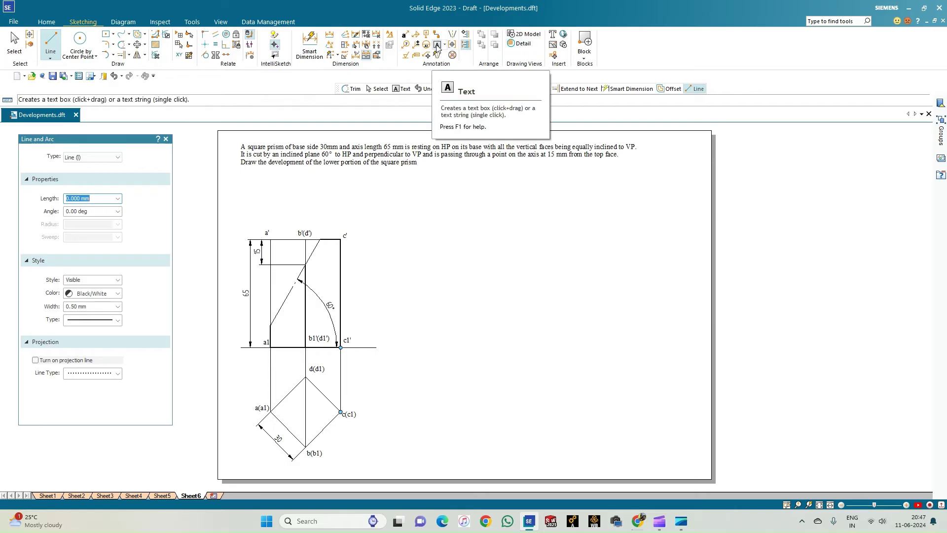
# - Add text labels 1' and 2' beside the cut points on the front view's inclined cut line
pyautogui.press('Escape')
pyautogui.press('t')
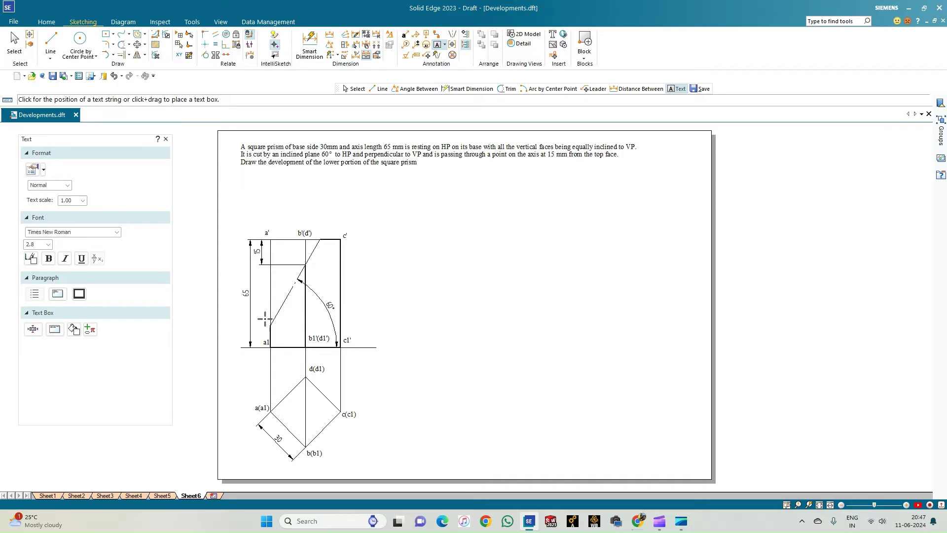
pyautogui.click(263, 312)
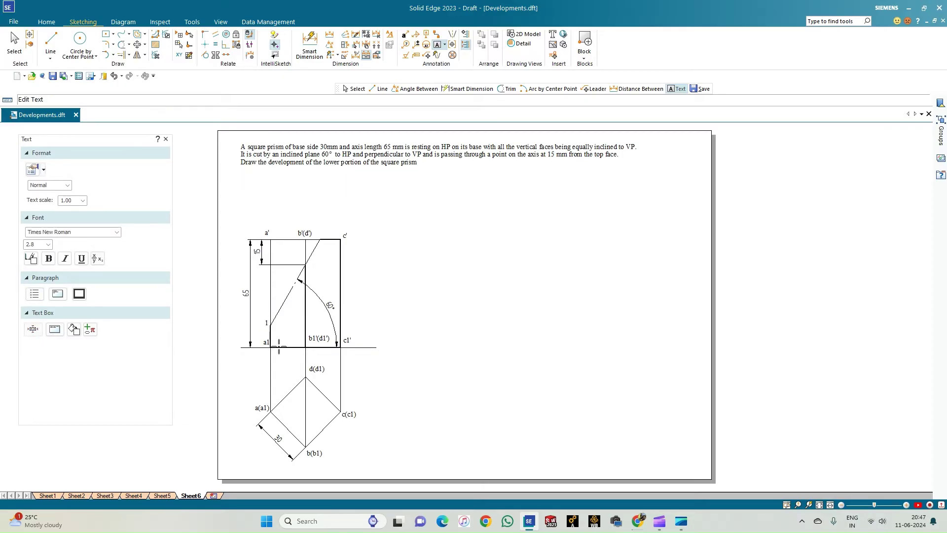
pyautogui.write("1'")
pyautogui.write("2'")
# - Draw a 0.13 mm vertical projector from point 3' down into the top view
pyautogui.click(51, 42)
pyautogui.click(119, 306)
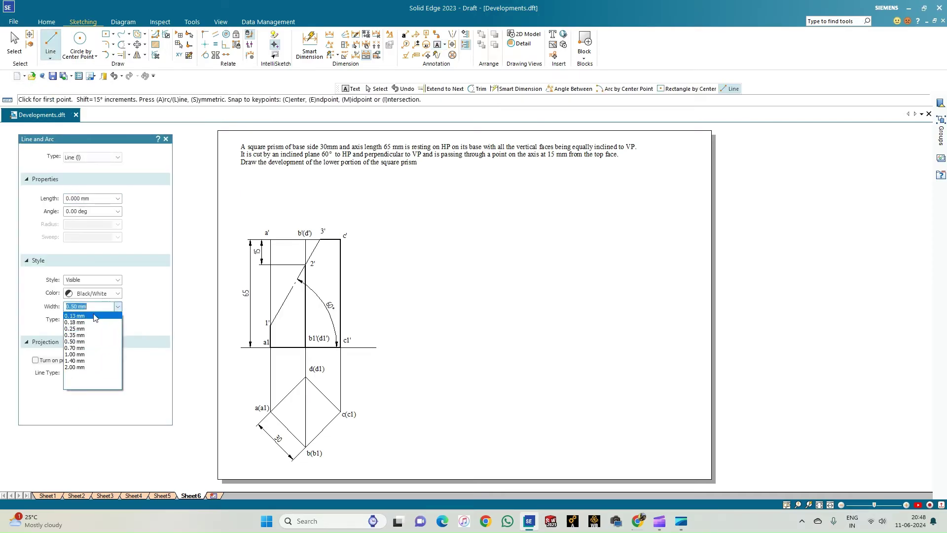
pyautogui.click(95, 315)
pyautogui.click(319, 240)
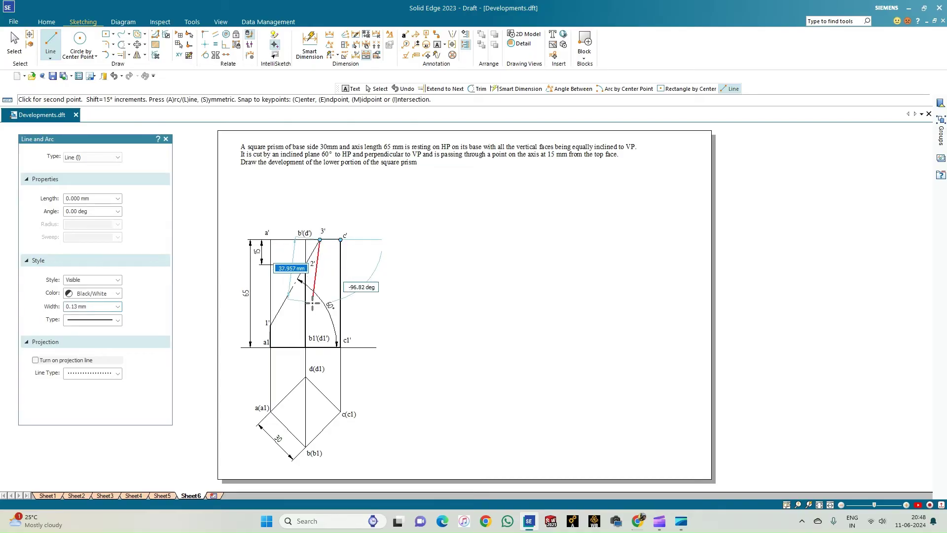
pyautogui.click(319, 430)
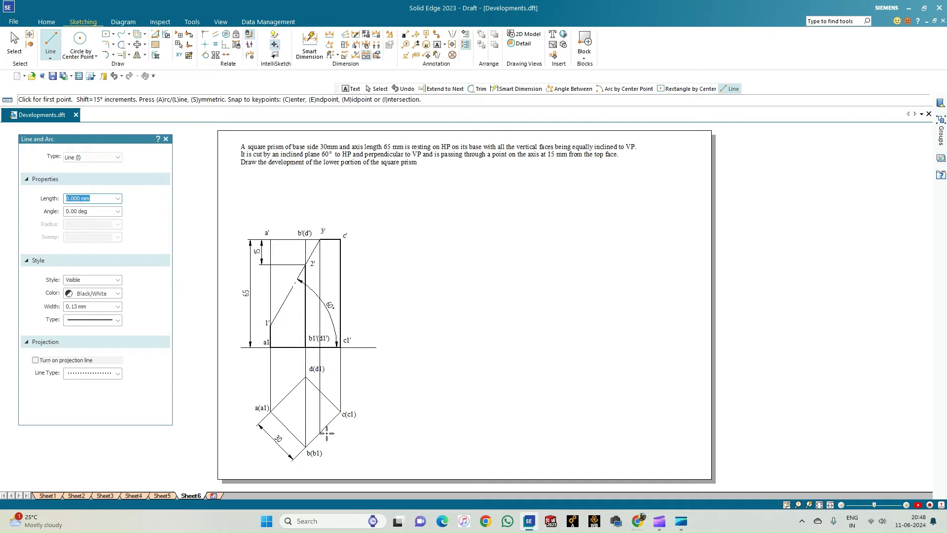
pyautogui.click(321, 432)
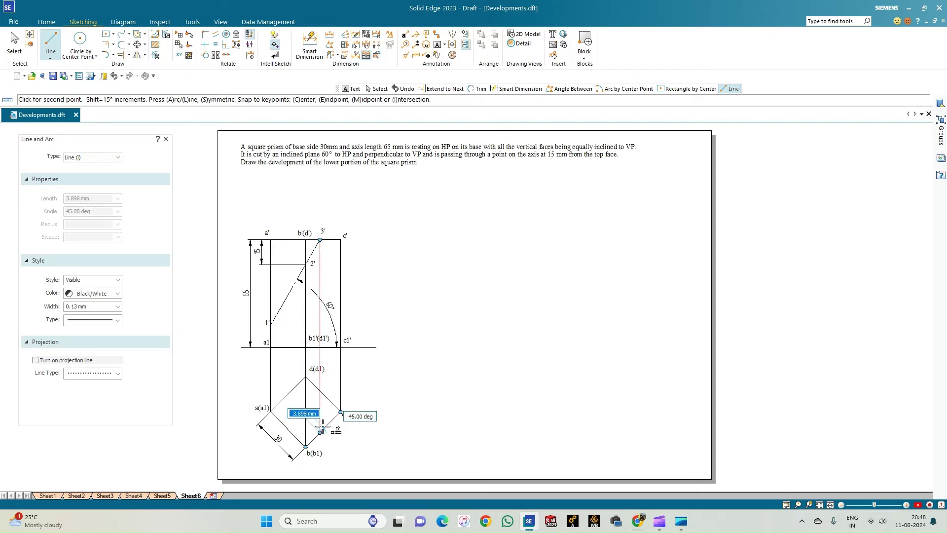
# - Place labels 1, 2 and 4 at the top-view points and 3' in the front view
pyautogui.press('Escape')
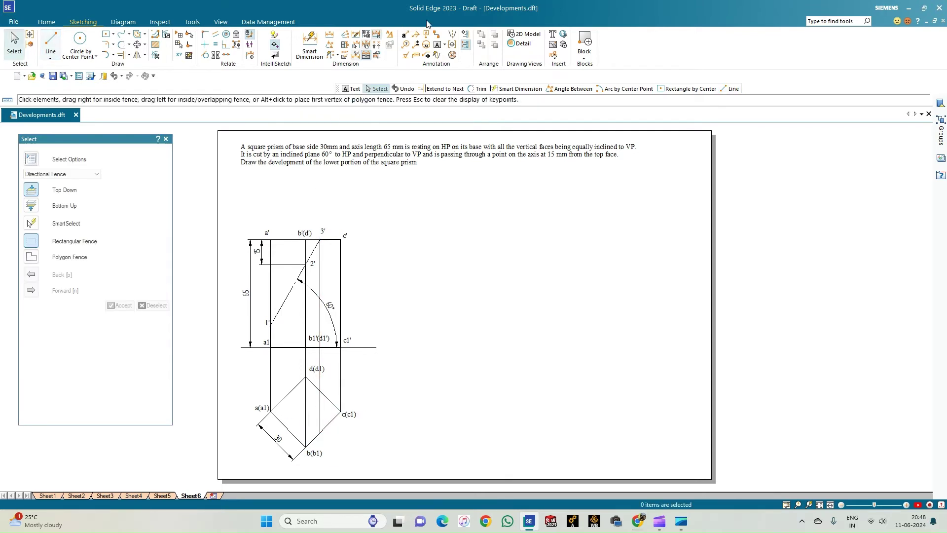
pyautogui.click(322, 430)
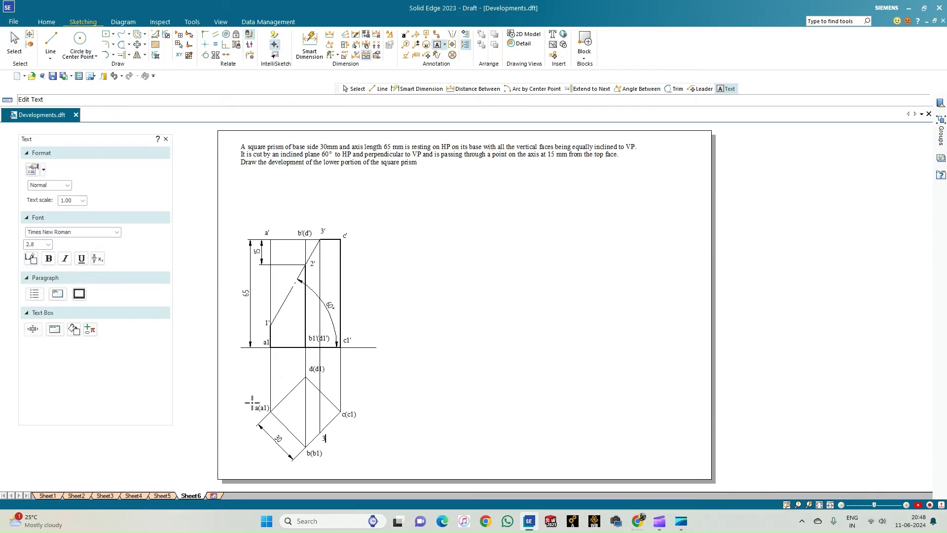
pyautogui.click(268, 412)
pyautogui.write('1')
pyautogui.click(306, 453)
pyautogui.write('2')
pyautogui.click(321, 379)
pyautogui.write('4')
pyautogui.click(324, 236)
pyautogui.write("3'")
# - Retrace the top-view square a–b–3–c and back in solid 0.50 mm lines
pyautogui.click(58, 46)
pyautogui.click(119, 320)
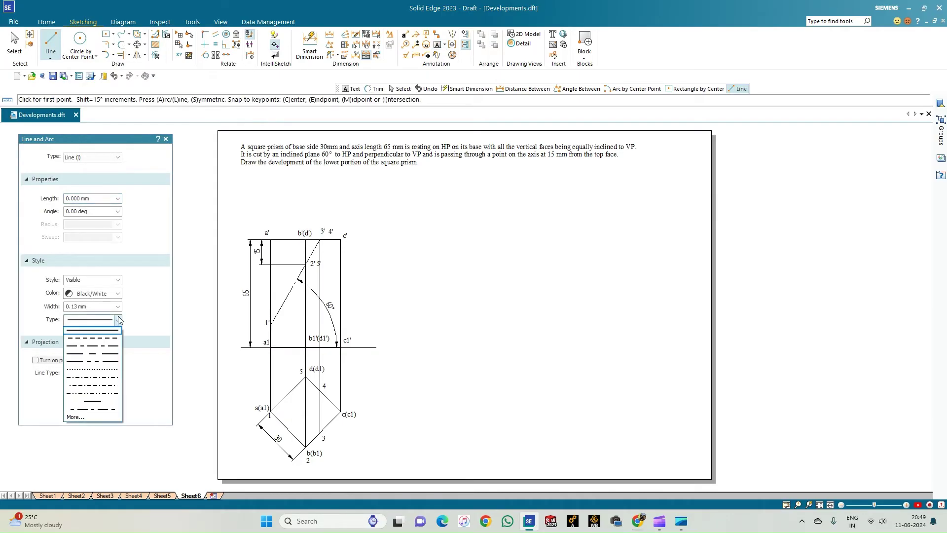
pyautogui.click(94, 329)
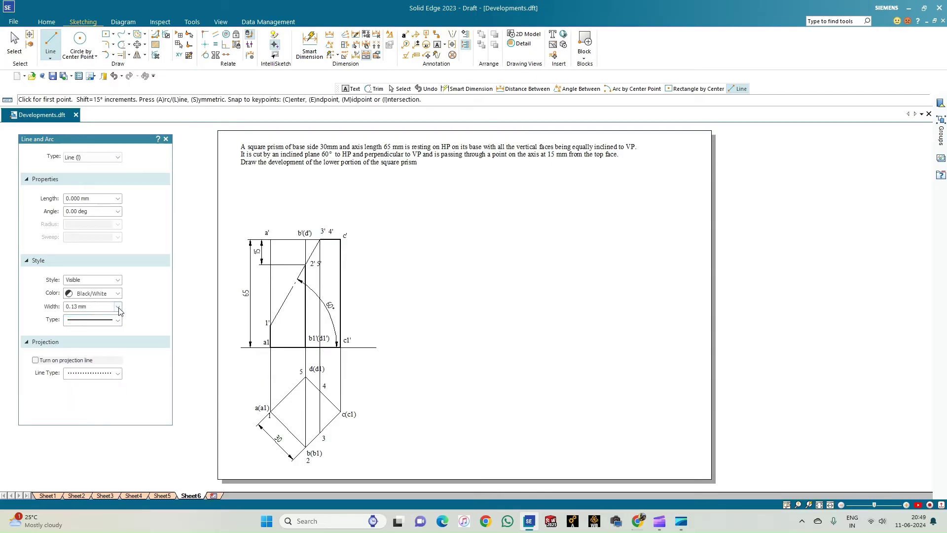
pyautogui.click(117, 307)
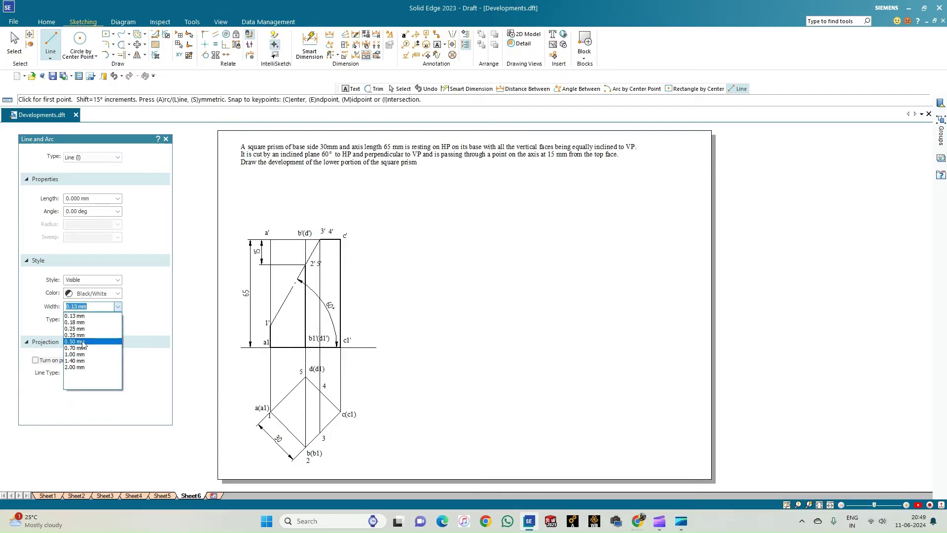
pyautogui.click(82, 344)
pyautogui.click(270, 411)
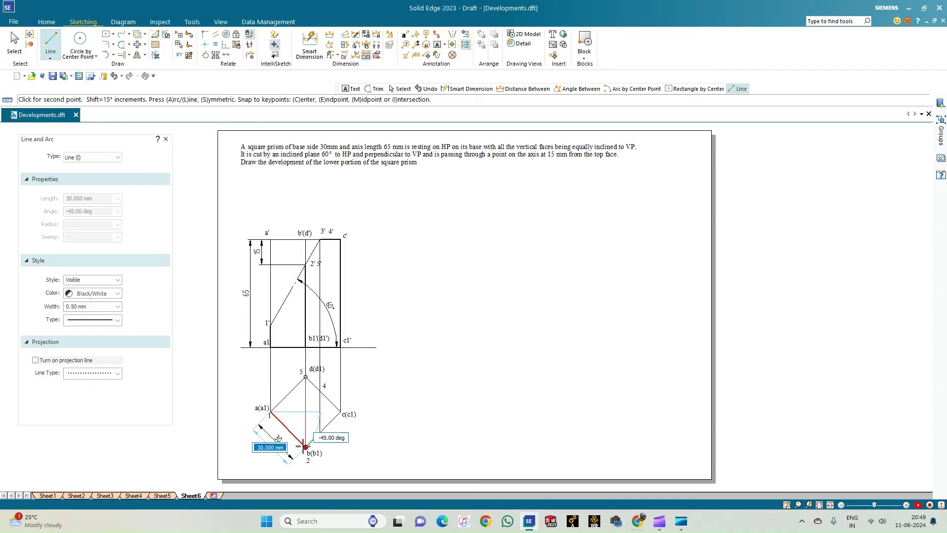
pyautogui.click(305, 447)
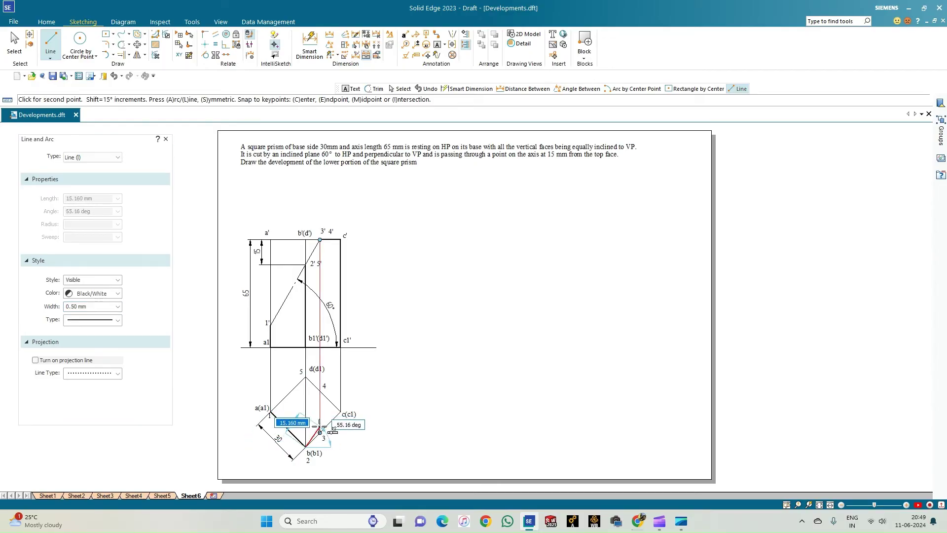
pyautogui.click(320, 432)
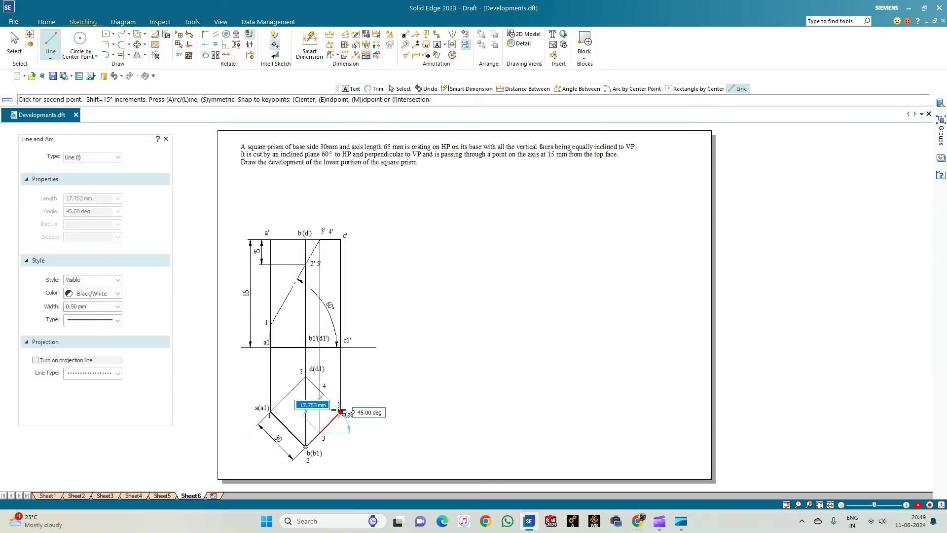
pyautogui.click(340, 411)
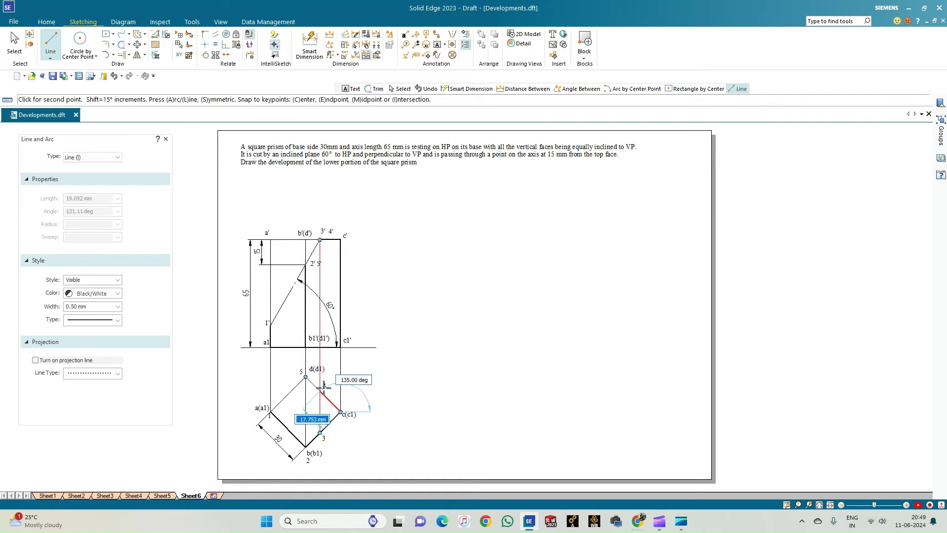
pyautogui.click(305, 377)
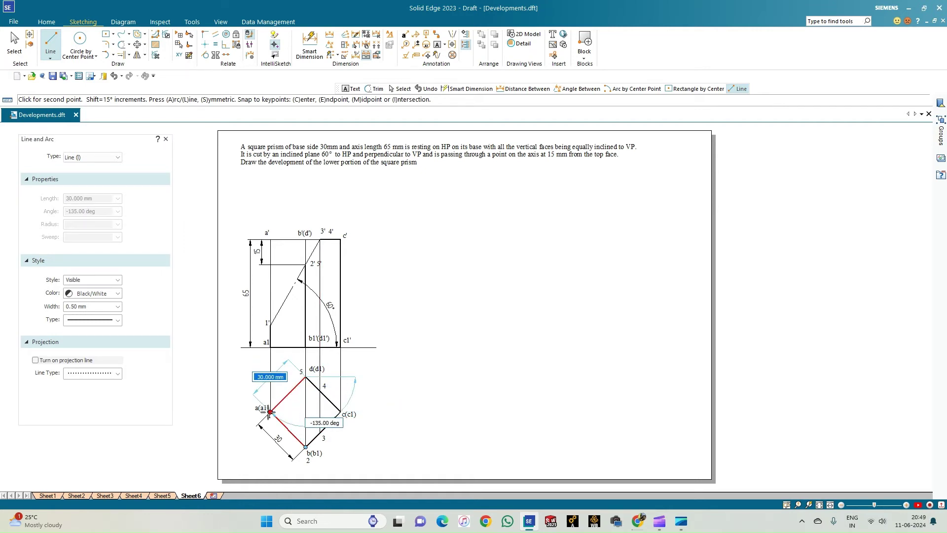
pyautogui.rightClick(397, 408)
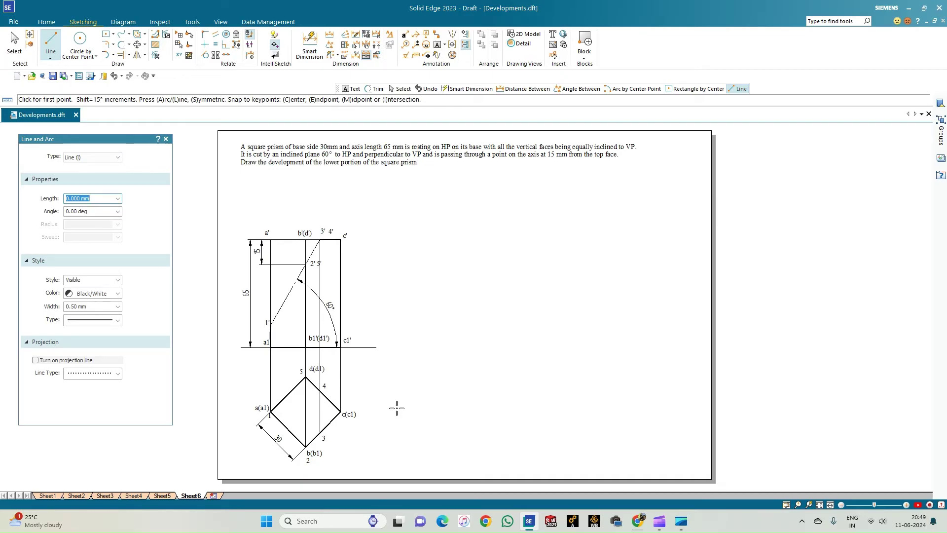
# - Dimension b(b1) to point 3 and the 17.75 distance from point 4 to c(c1), dismissing an error
pyautogui.click(330, 37)
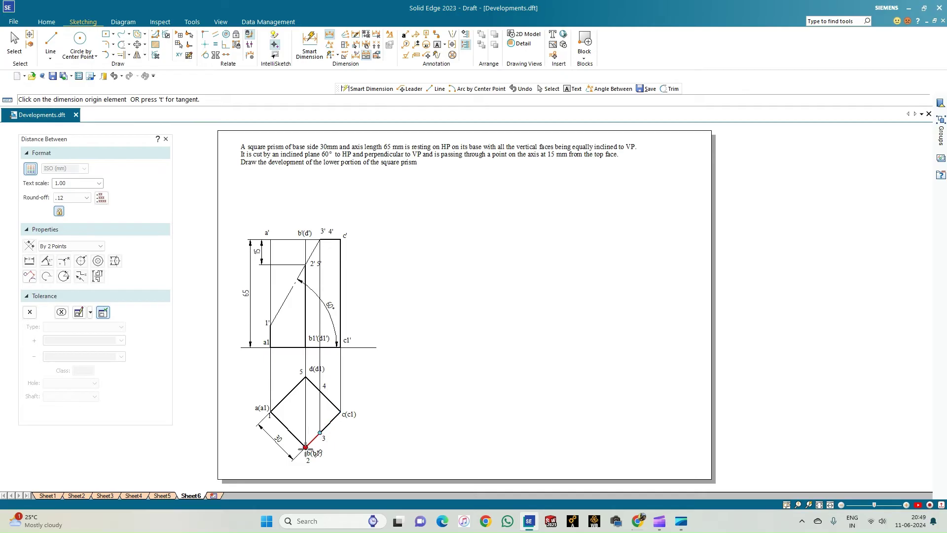
pyautogui.click(305, 447)
pyautogui.click(320, 432)
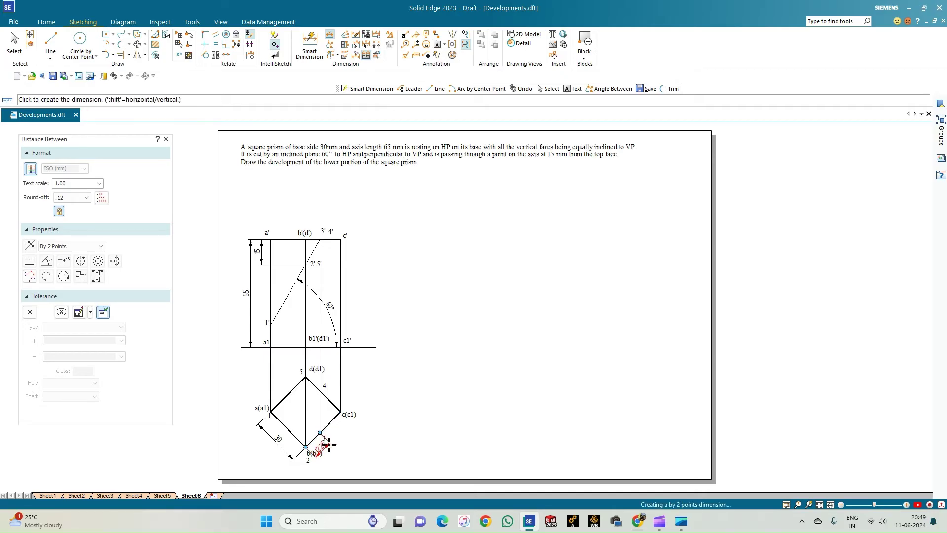
pyautogui.click(337, 459)
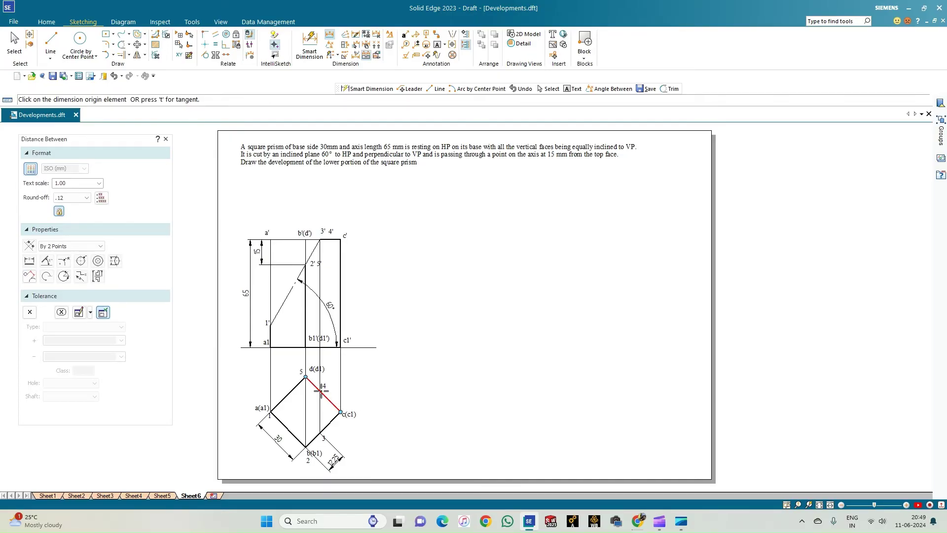
pyautogui.click(321, 391)
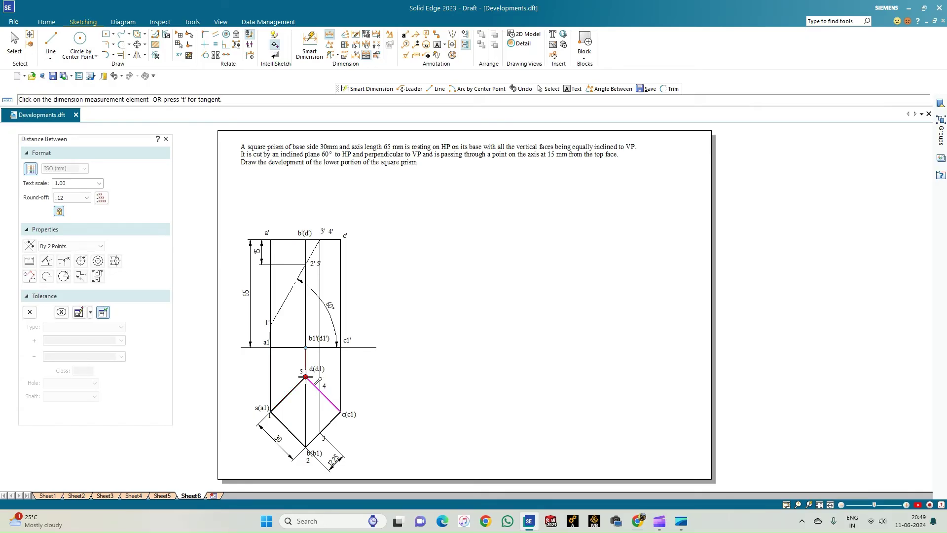
pyautogui.click(336, 372)
pyautogui.click(512, 280)
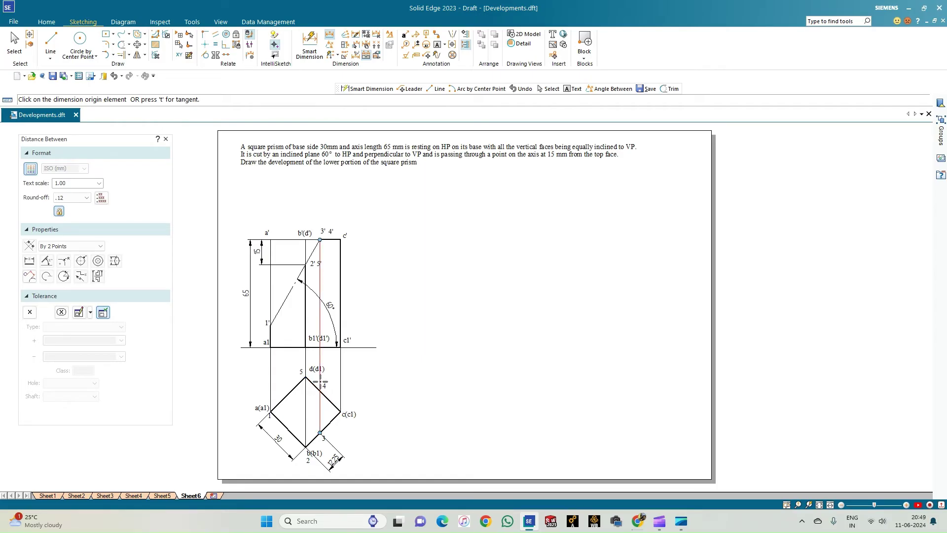
pyautogui.click(321, 393)
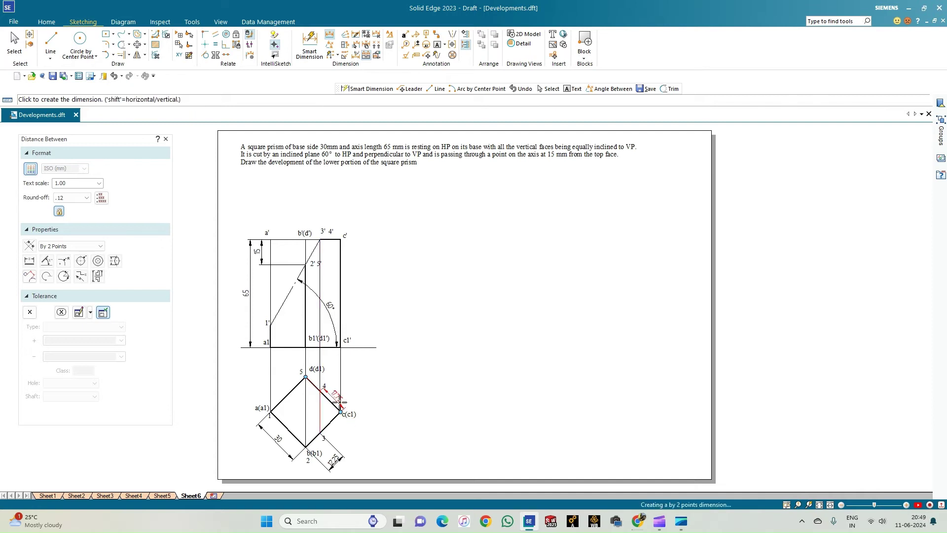
pyautogui.click(354, 392)
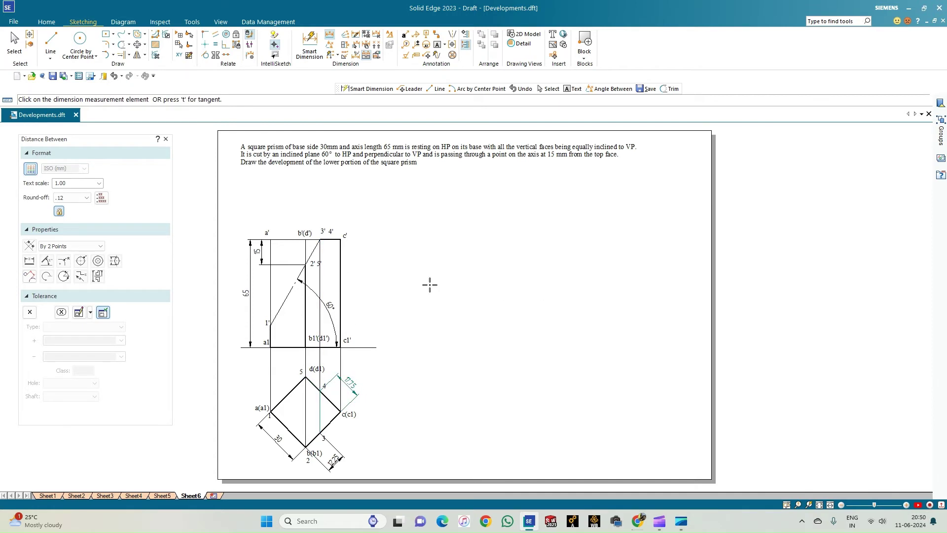
pyautogui.press('Escape')
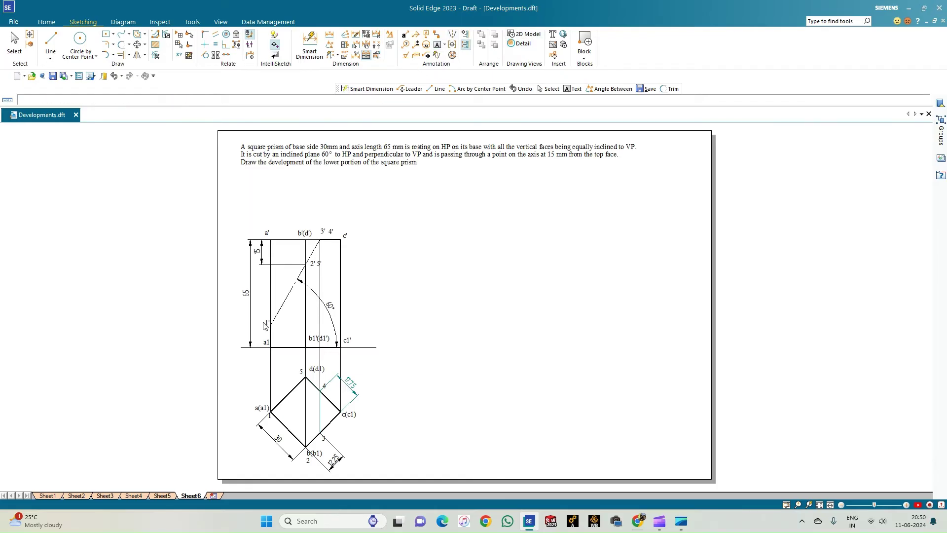
# - Add X and Y at the reference line's ends, VP above and HP below its right end
pyautogui.press('t')
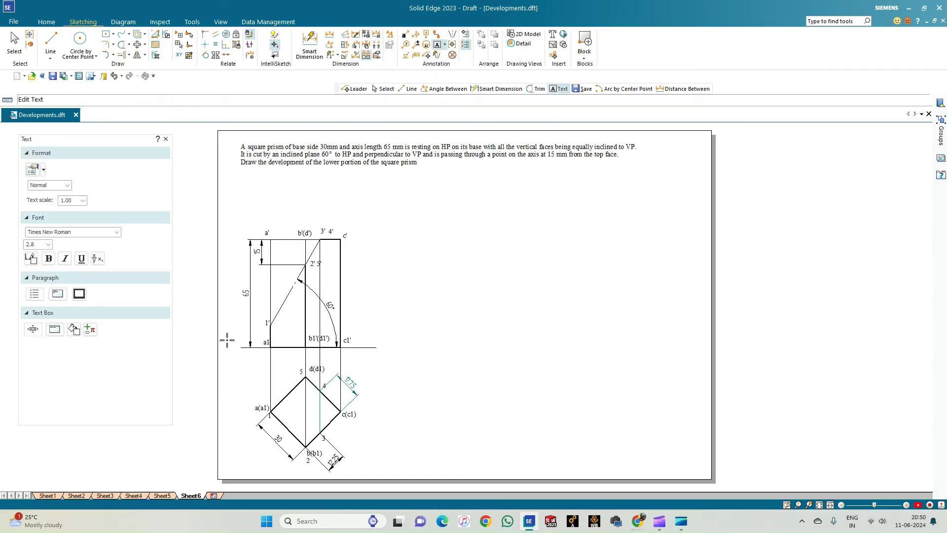
pyautogui.click(227, 340)
pyautogui.write('X')
pyautogui.click(380, 347)
pyautogui.click(380, 348)
pyautogui.write('Y')
pyautogui.click(360, 335)
pyautogui.click(364, 353)
pyautogui.write('HP')
pyautogui.click(51, 41)
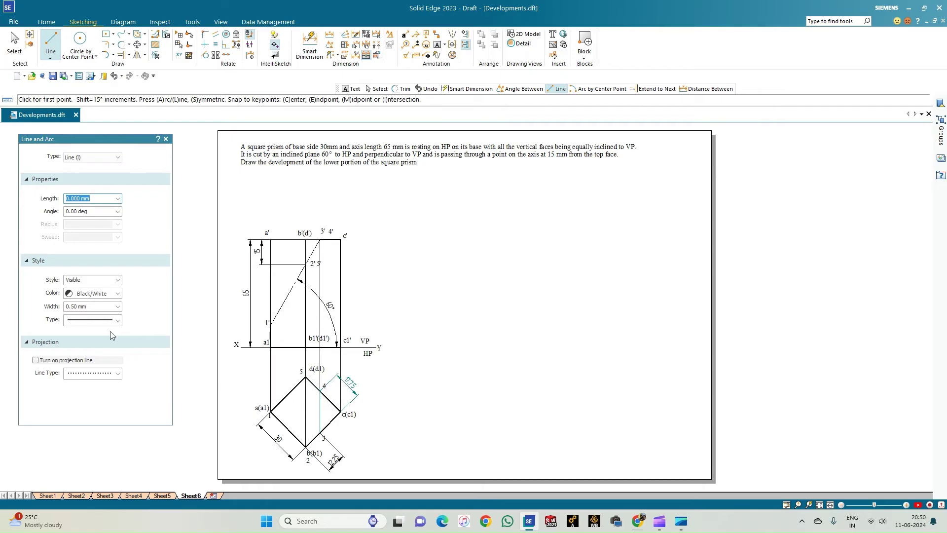
# - Draw the 120 mm development baseline along the XY line with 0.13 mm width
pyautogui.click(117, 307)
pyautogui.click(86, 315)
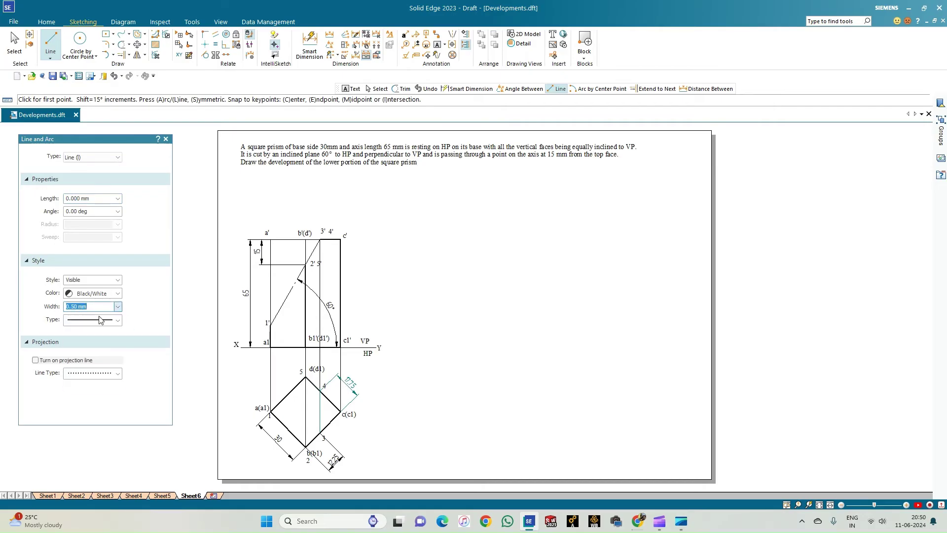
pyautogui.click(423, 347)
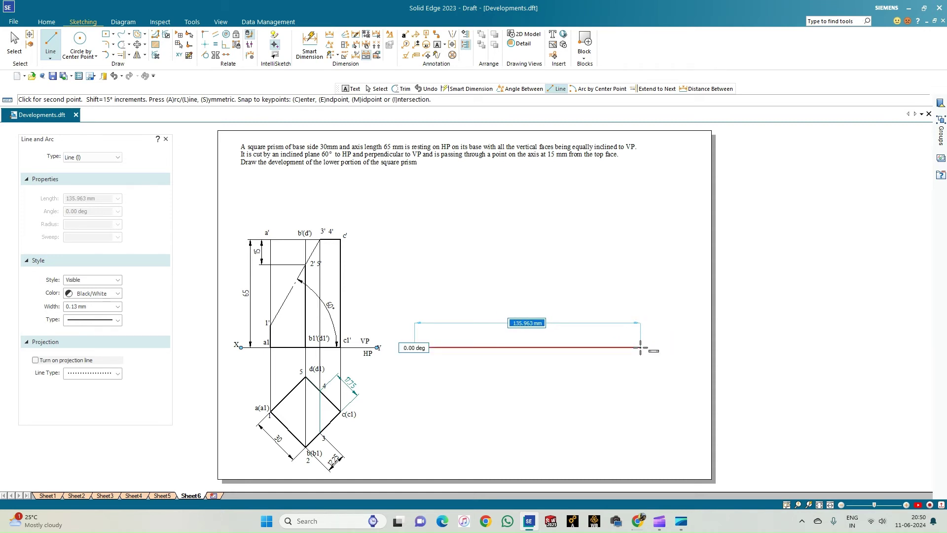
pyautogui.write('120')
pyautogui.press('Tab')
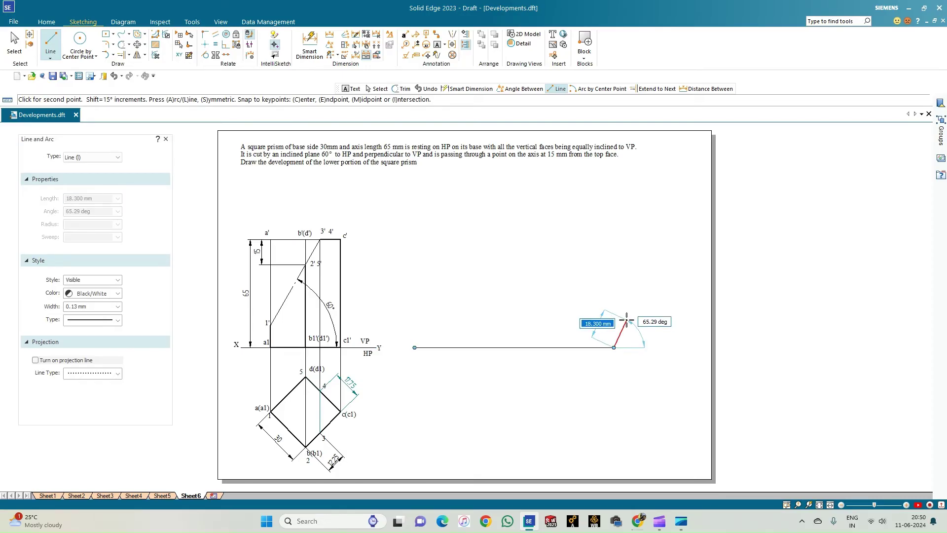
pyautogui.click(634, 346)
# - Draw the 65 mm left edge, the first two 30 mm top edges and their panel lines
pyautogui.click(414, 347)
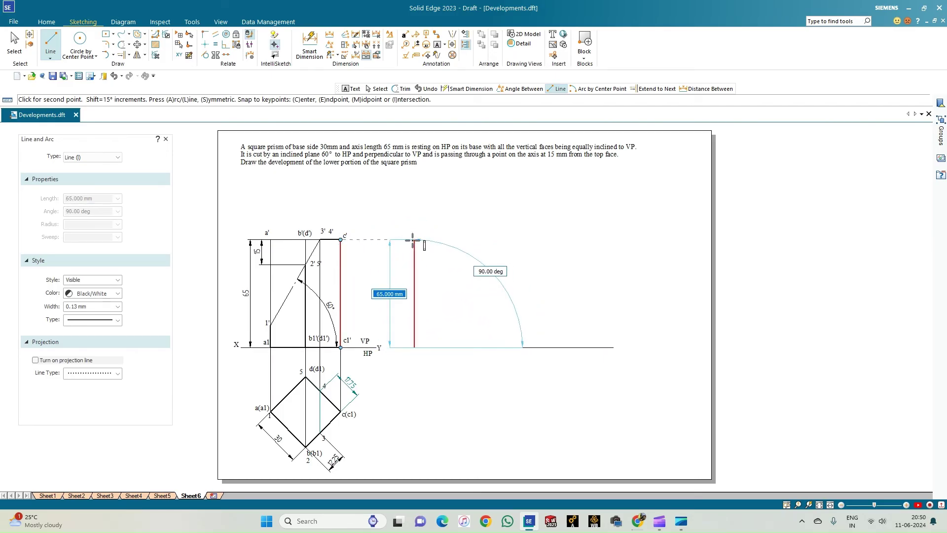
pyautogui.click(413, 240)
pyautogui.write('30')
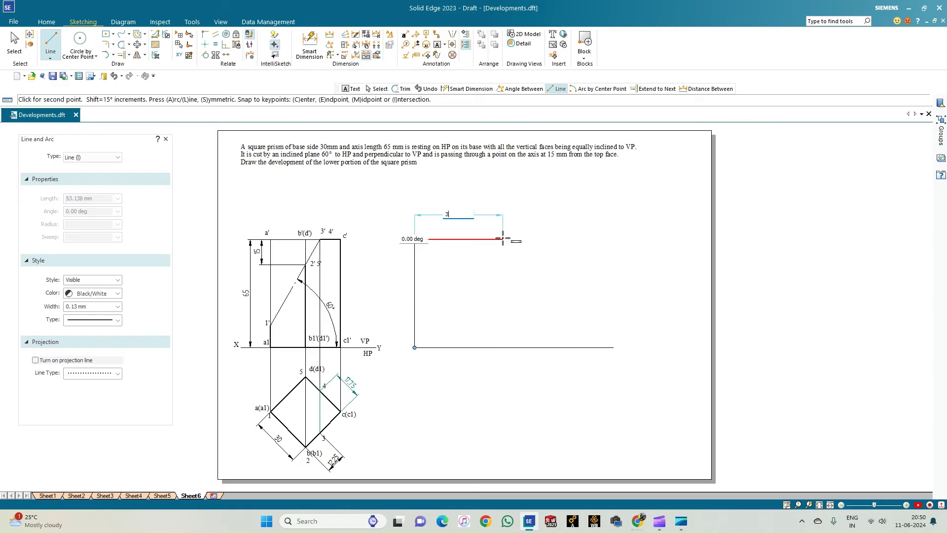
pyautogui.press('Tab')
pyautogui.click(503, 238)
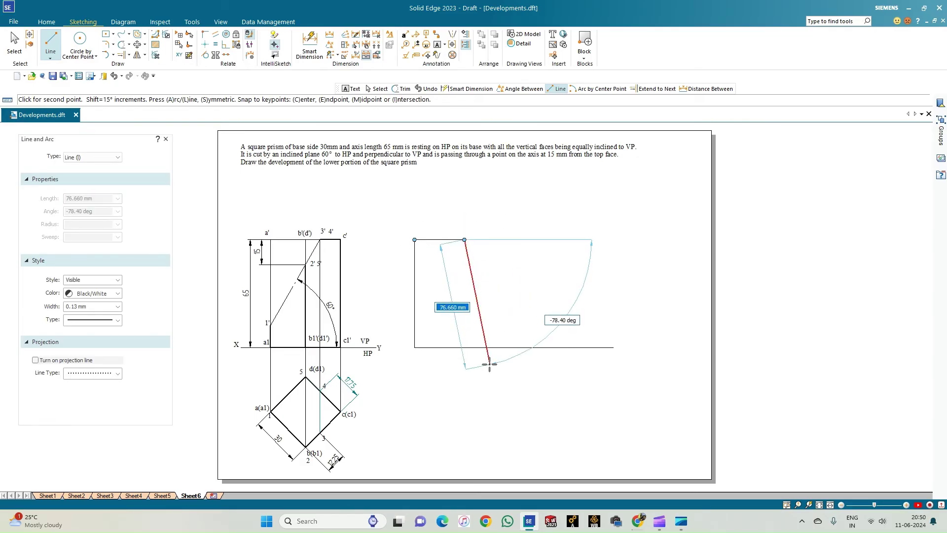
pyautogui.click(463, 348)
pyautogui.rightClick(487, 327)
pyautogui.click(464, 241)
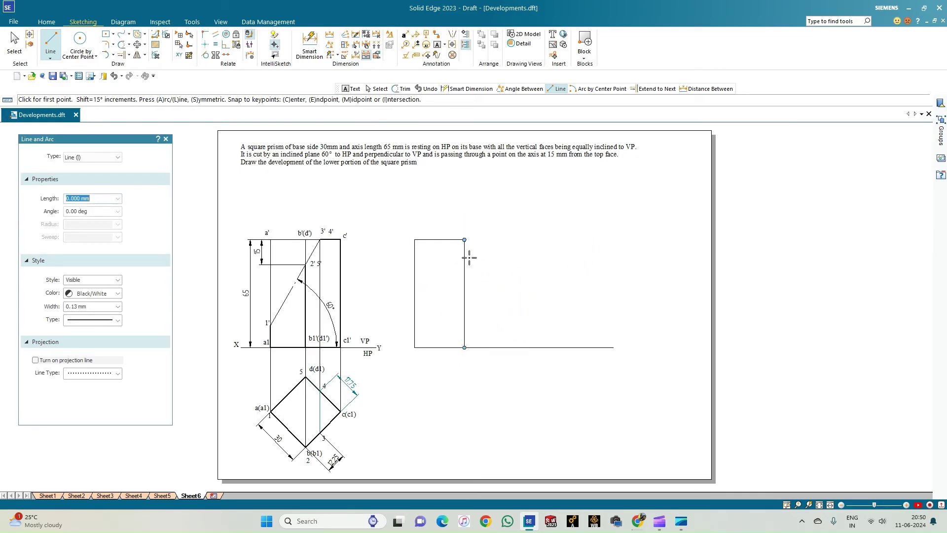
pyautogui.write('30')
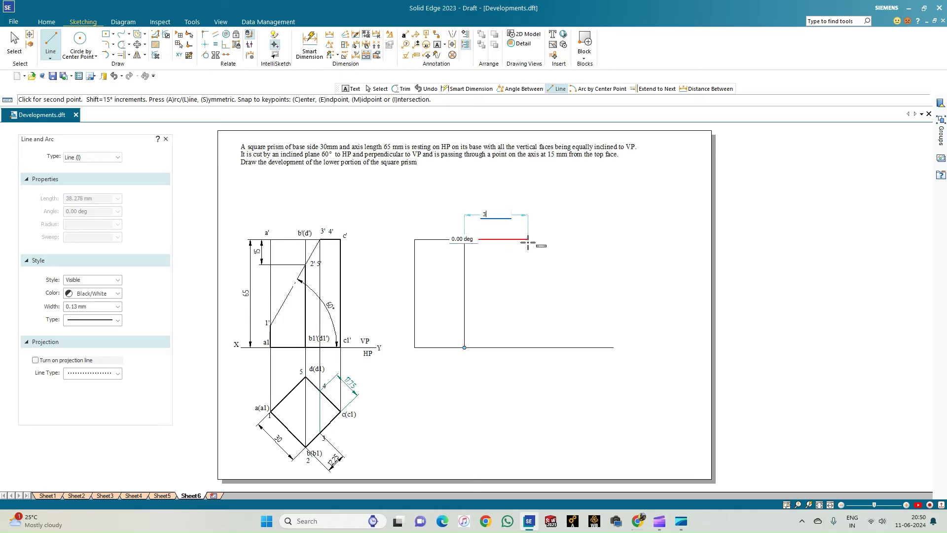
pyautogui.press('Tab')
pyautogui.press('Return')
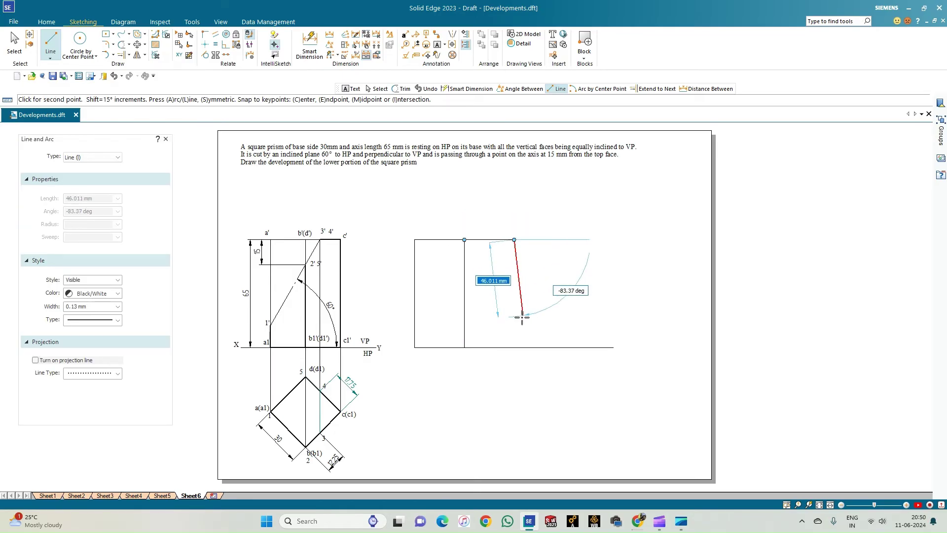
pyautogui.click(513, 348)
pyautogui.rightClick(513, 348)
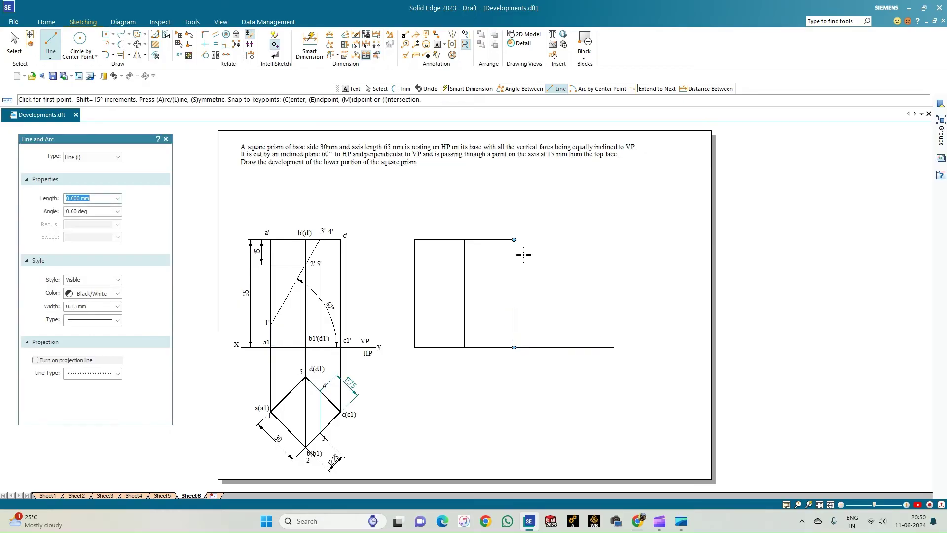
# - Add the remaining 30 mm top edges and close the rectangle with its right edge
pyautogui.click(514, 240)
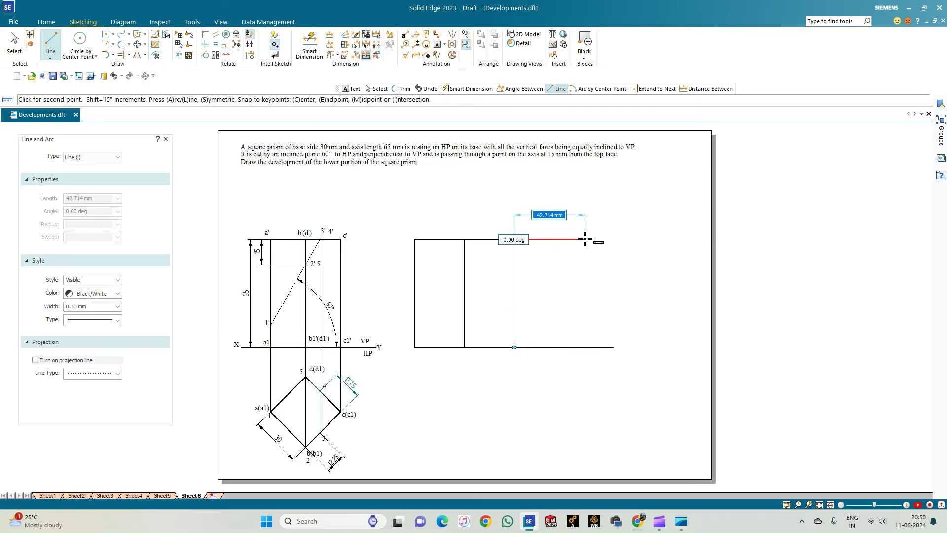
pyautogui.write('30')
pyautogui.press('Tab')
pyautogui.click(584, 239)
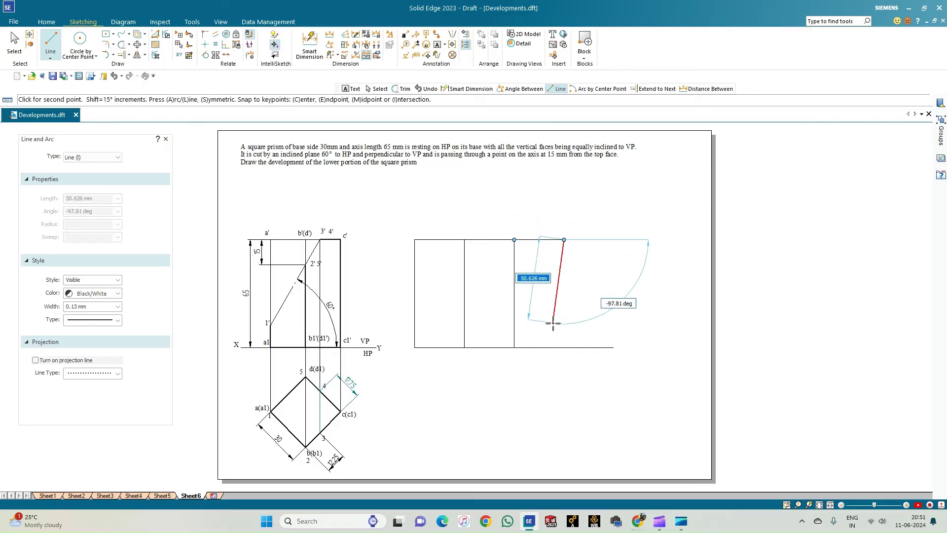
pyautogui.click(564, 347)
pyautogui.rightClick(599, 338)
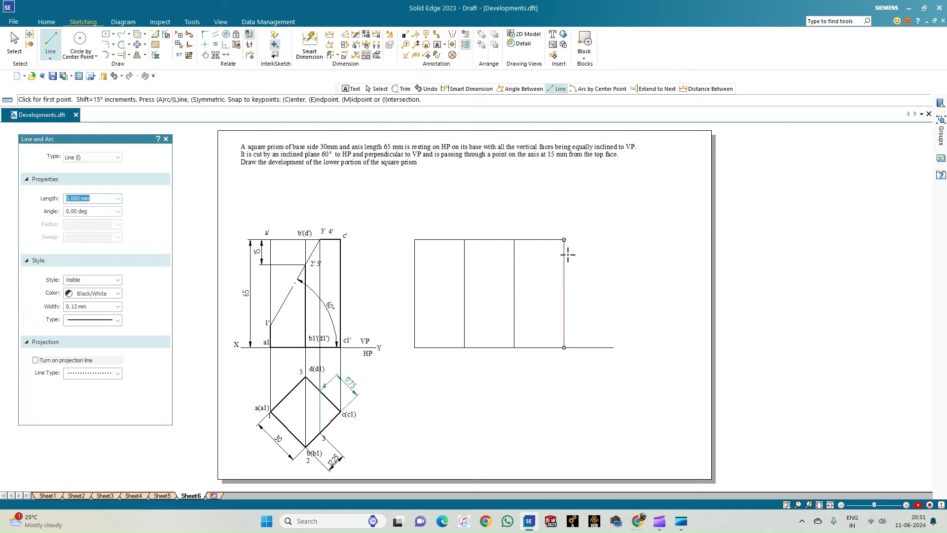
pyautogui.click(564, 239)
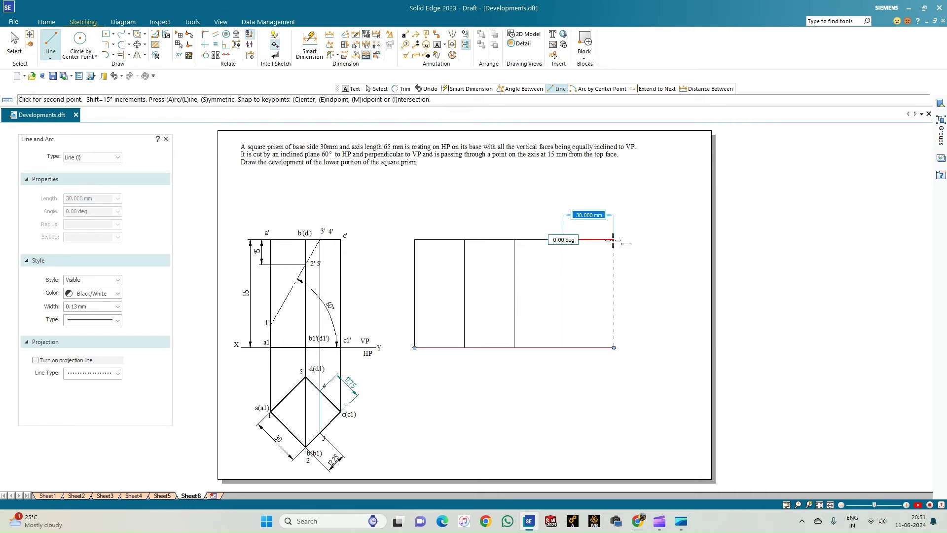
pyautogui.click(614, 240)
pyautogui.click(614, 347)
pyautogui.rightClick(666, 356)
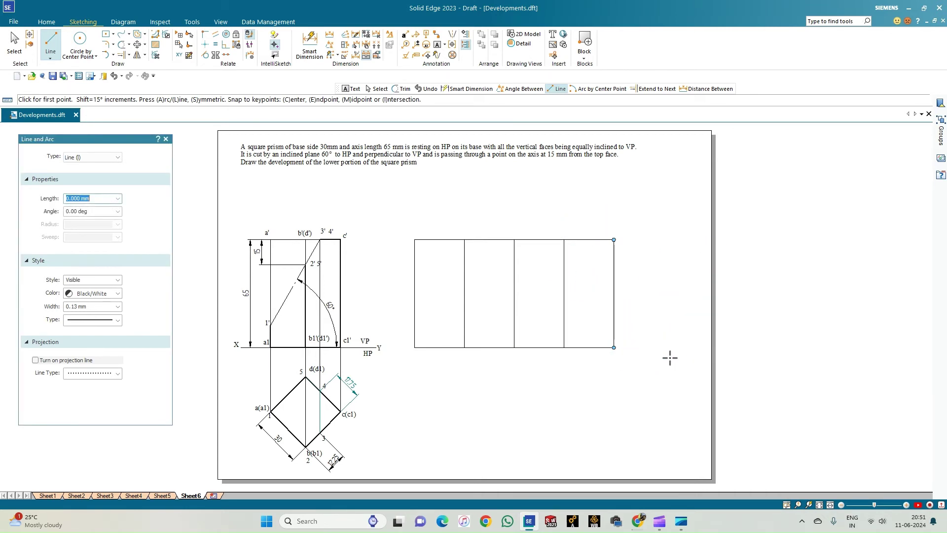
# - Label the development's first fold lines A and B on top and C1 below
pyautogui.click(436, 46)
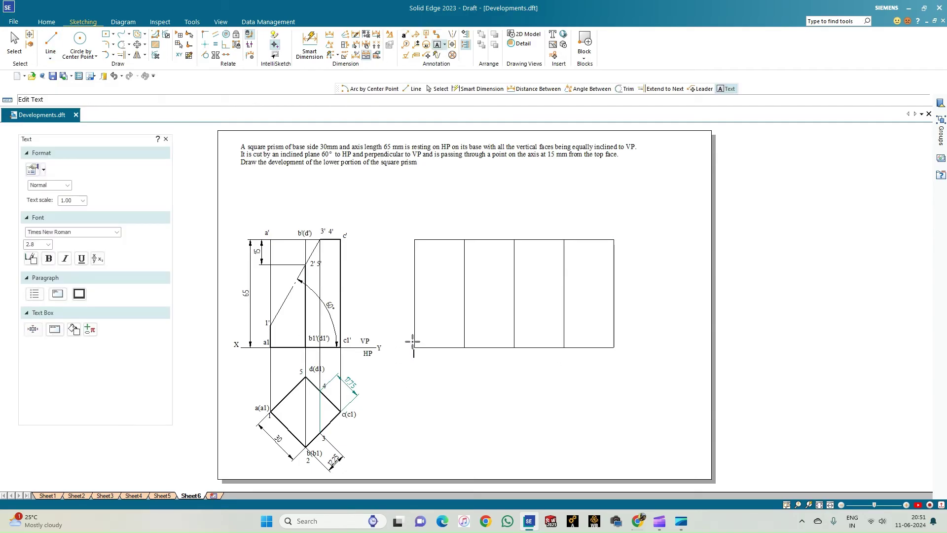
pyautogui.write('1')
pyautogui.press('BackSpace')
pyautogui.press('BackSpace')
pyautogui.click(413, 225)
pyautogui.click(463, 223)
pyautogui.click(511, 359)
pyautogui.write('C1')
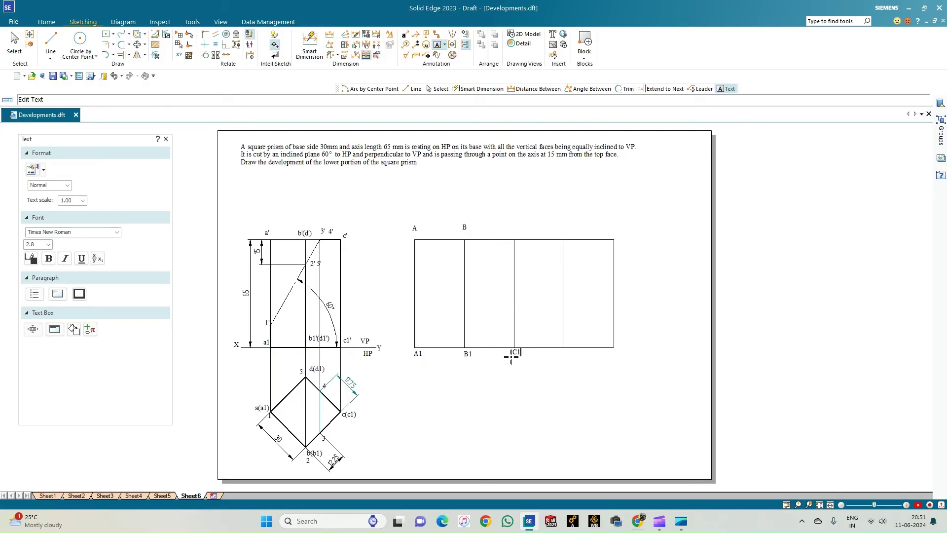
# - Add C, D and A along the top and D1, A1 along the bottom
pyautogui.click(514, 222)
pyautogui.write('C')
pyautogui.click(563, 350)
pyautogui.write('D1')
pyautogui.click(562, 225)
pyautogui.write('D')
pyautogui.click(616, 340)
pyautogui.write('A1')
pyautogui.click(614, 226)
pyautogui.click(50, 43)
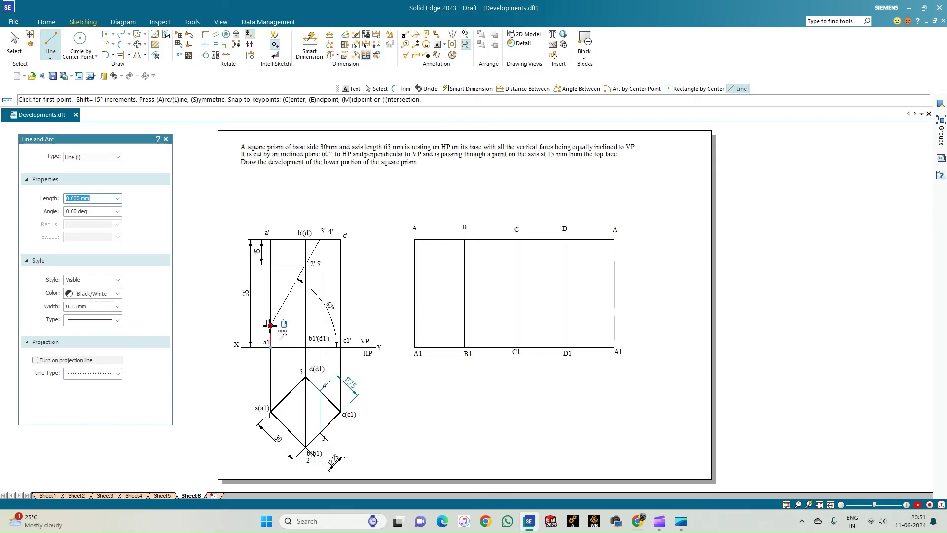
# - Project 1' across the whole development and 2' 5' from fold line B to D
pyautogui.click(270, 325)
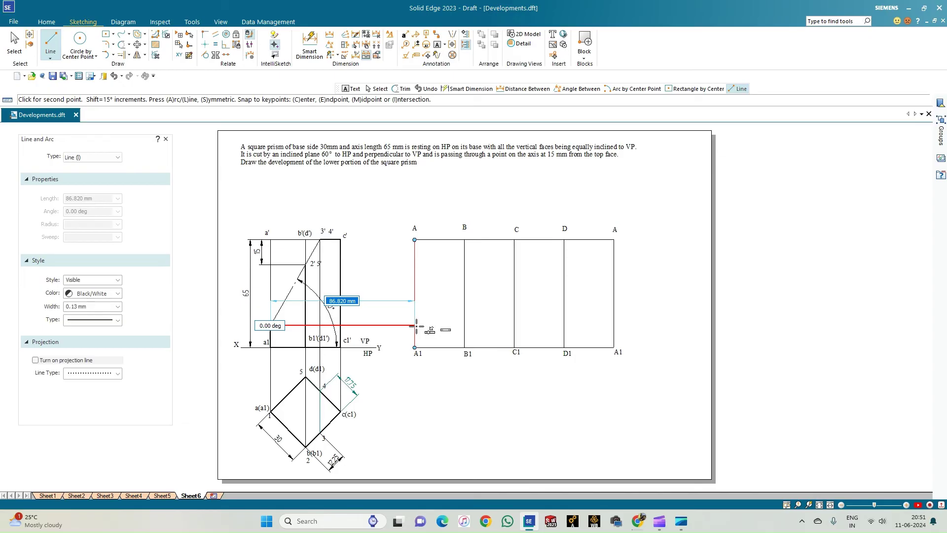
pyautogui.click(614, 326)
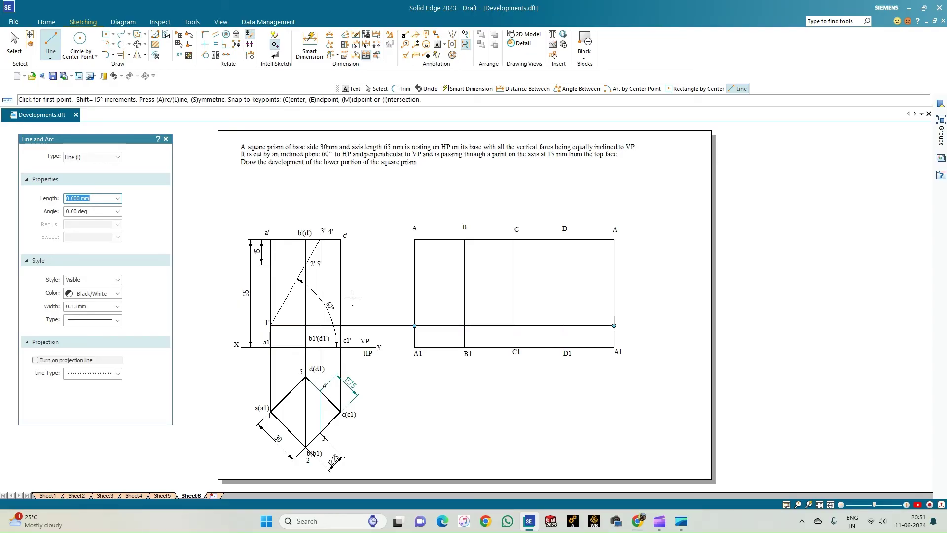
pyautogui.click(306, 265)
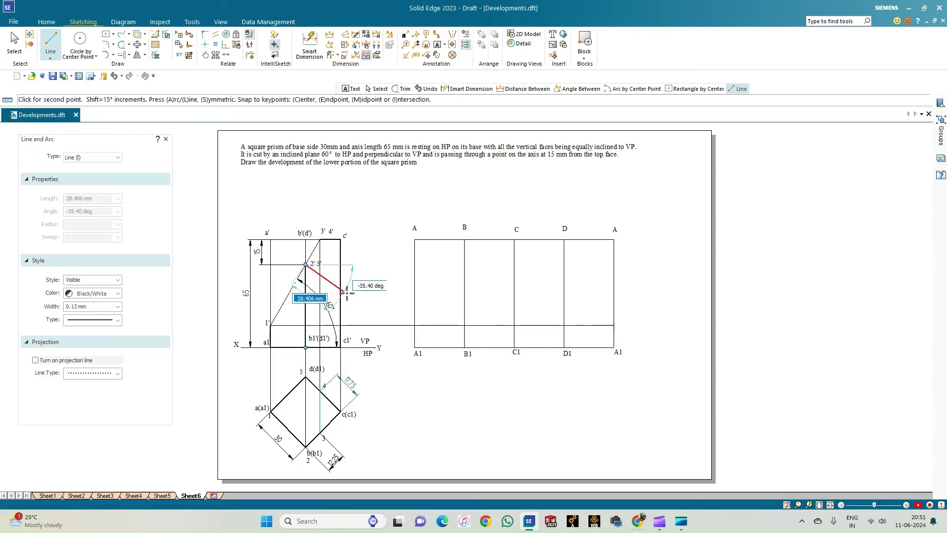
pyautogui.click(464, 264)
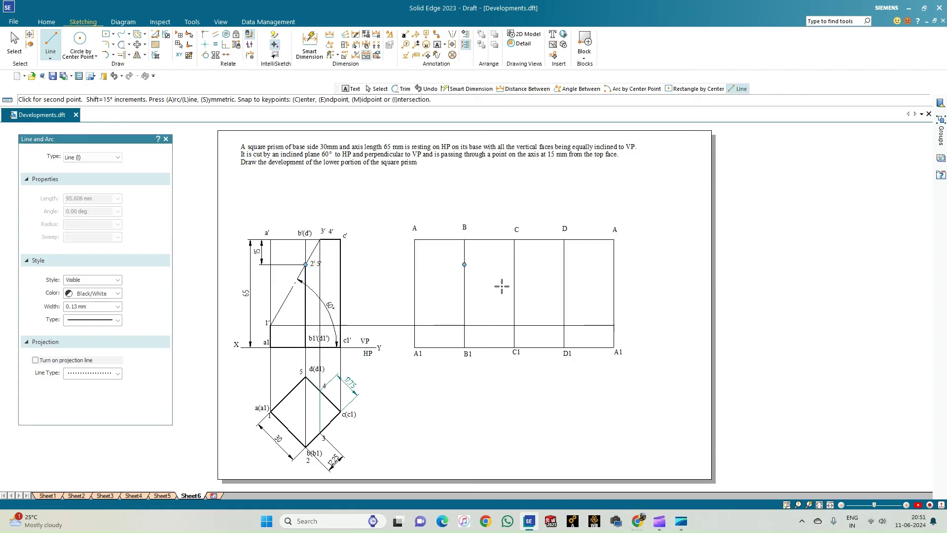
pyautogui.click(563, 264)
pyautogui.rightClick(577, 274)
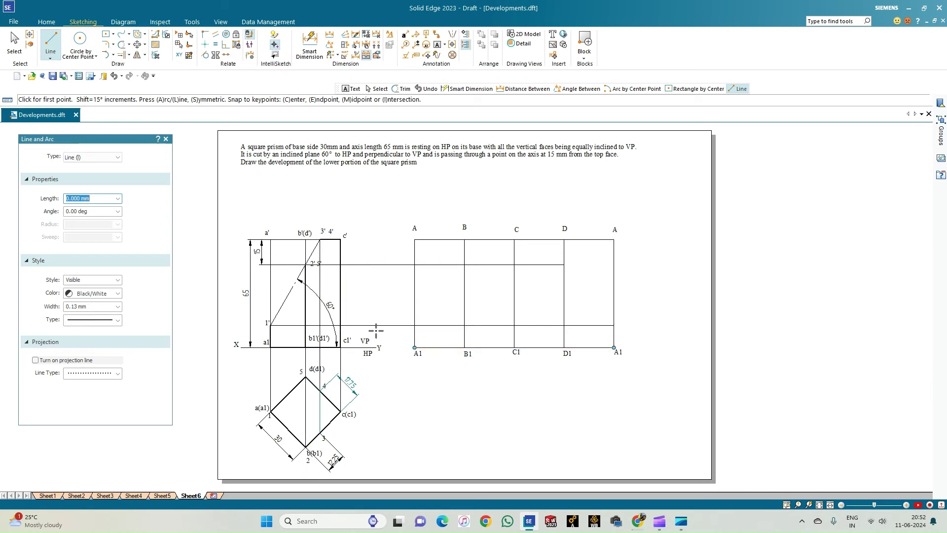
# - Offset 12.25 mm from B1 and 17.75 mm from C1, raising a 65 mm vertical at each
pyautogui.click(51, 44)
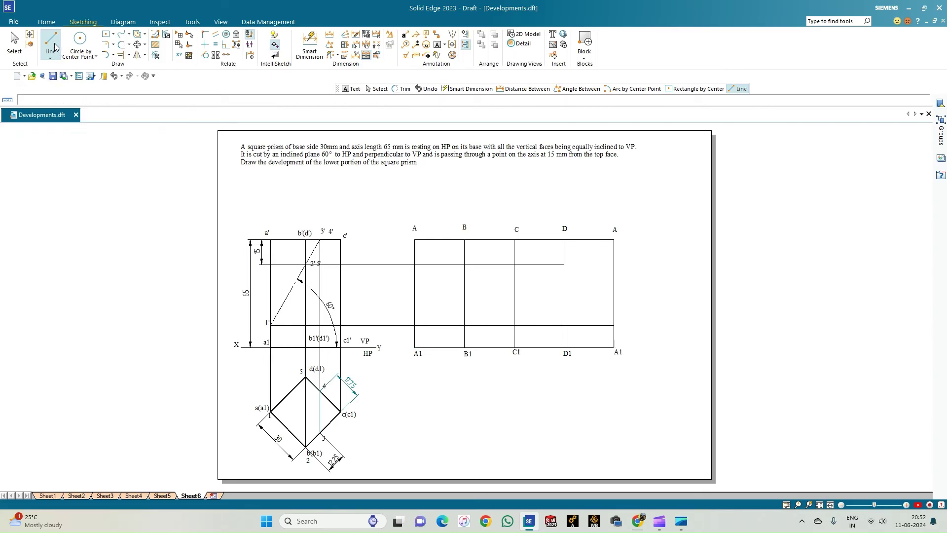
pyautogui.click(465, 347)
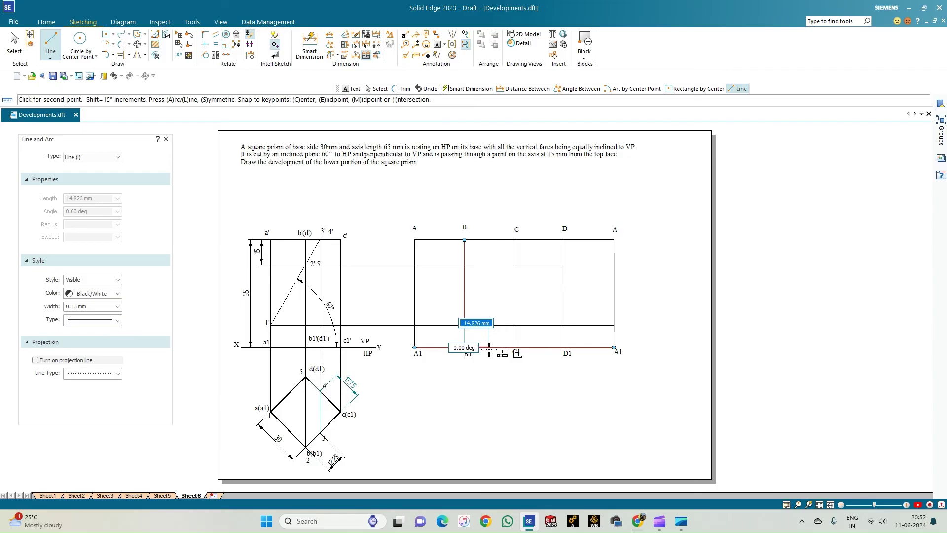
pyautogui.write('12')
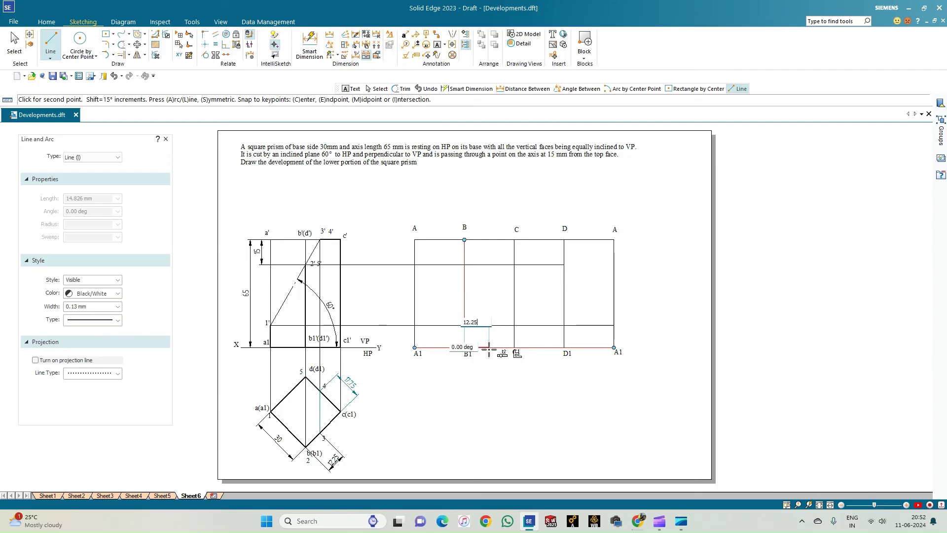
pyautogui.write('.25')
pyautogui.press('Tab')
pyautogui.press('Return')
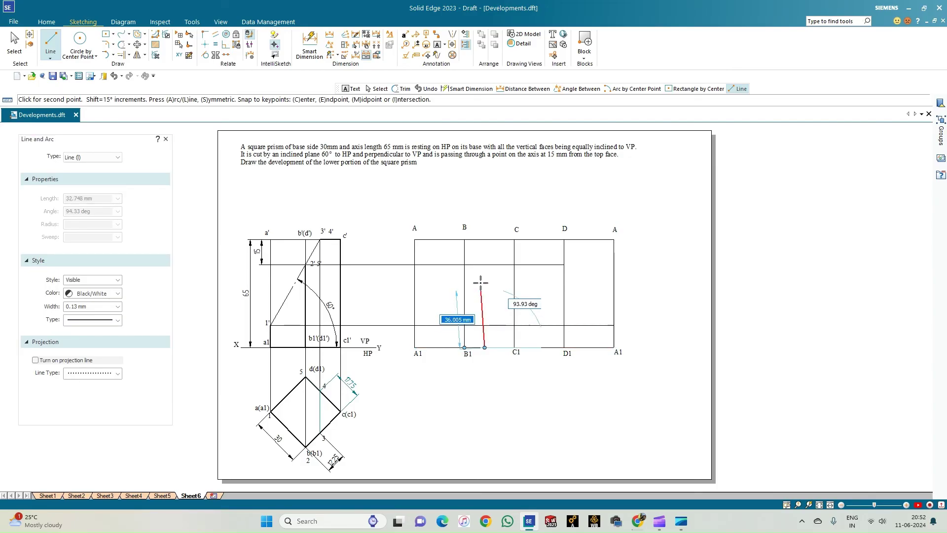
pyautogui.click(484, 241)
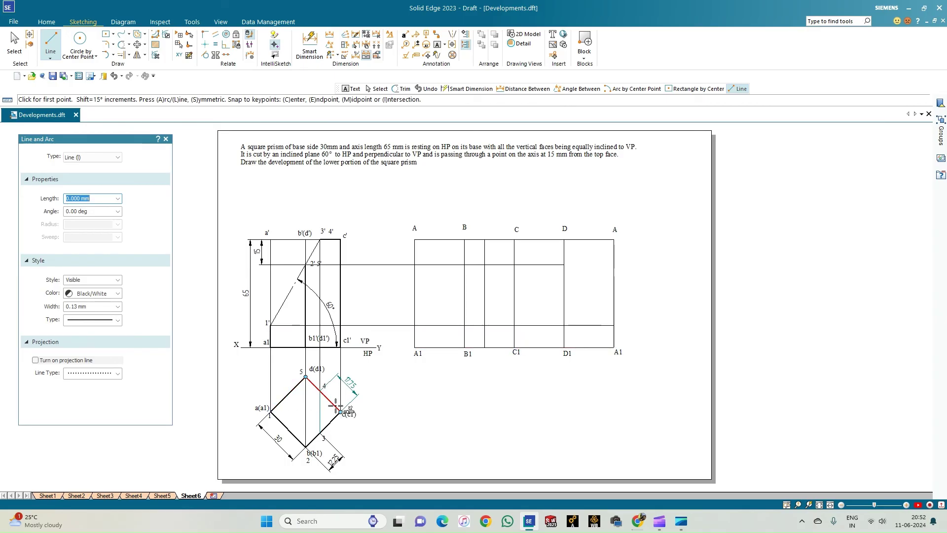
pyautogui.click(515, 347)
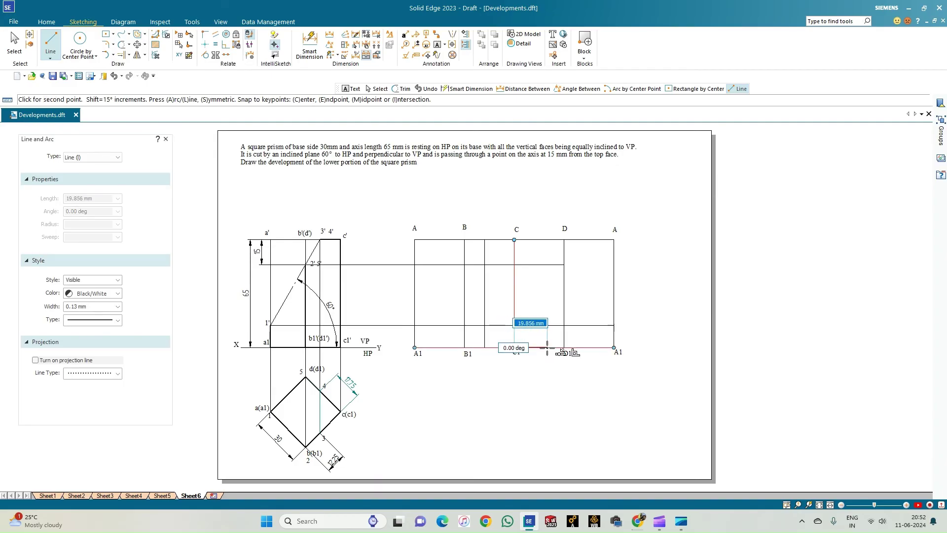
pyautogui.write('1')
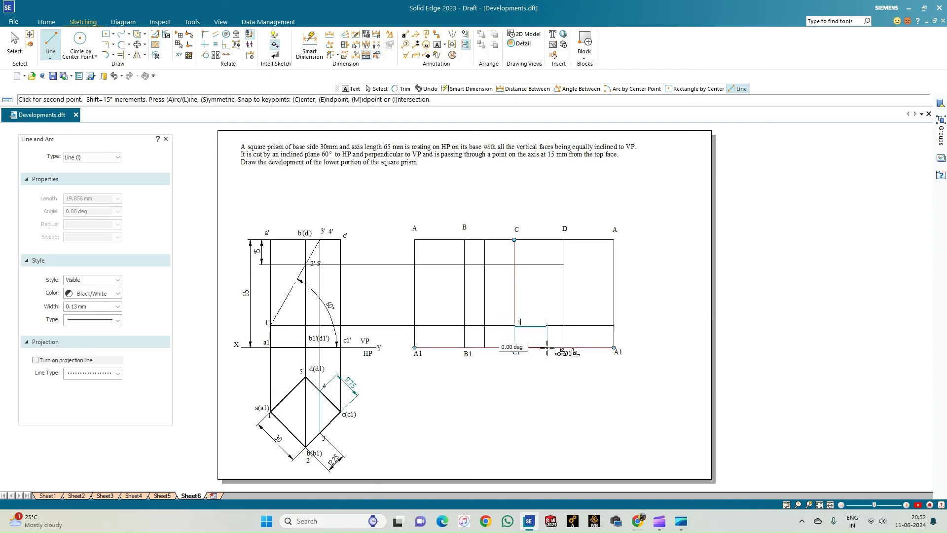
pyautogui.write('7.75')
pyautogui.press('Tab')
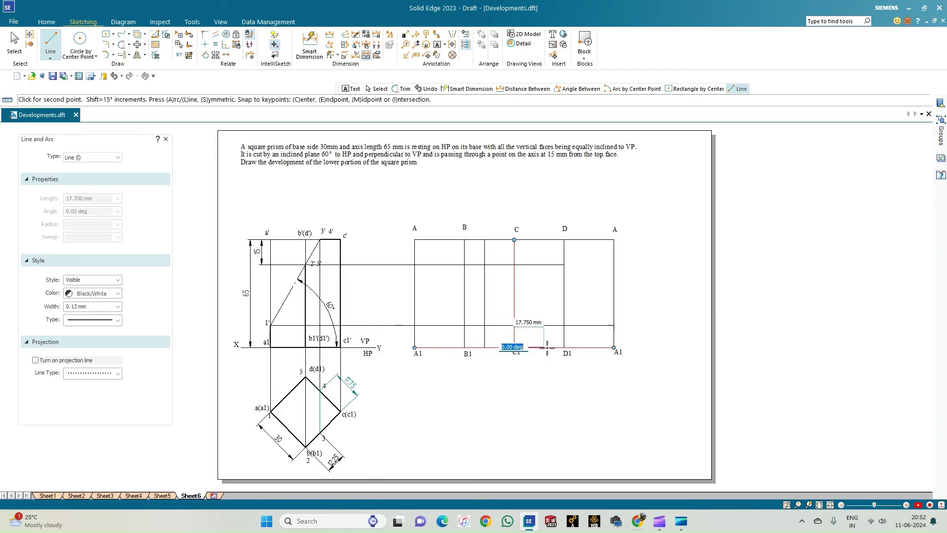
pyautogui.press('Return')
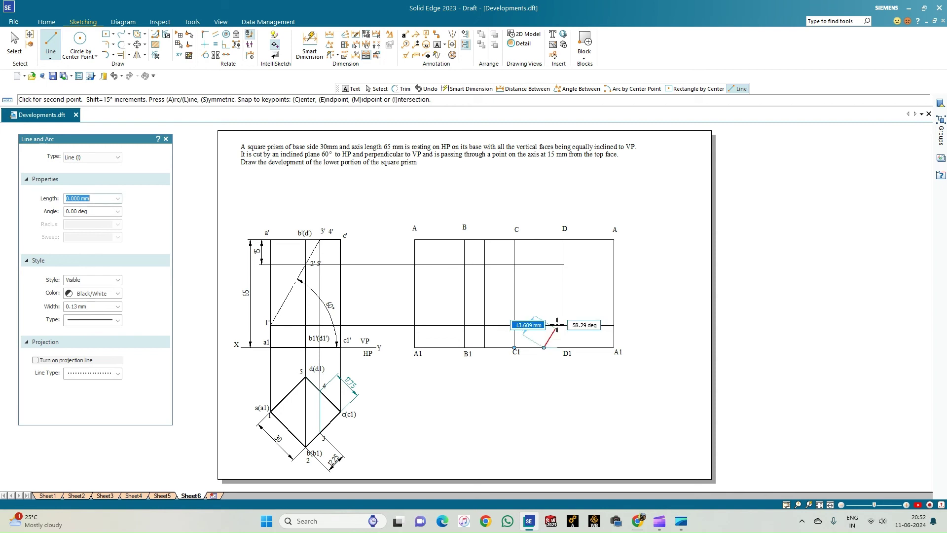
pyautogui.click(544, 240)
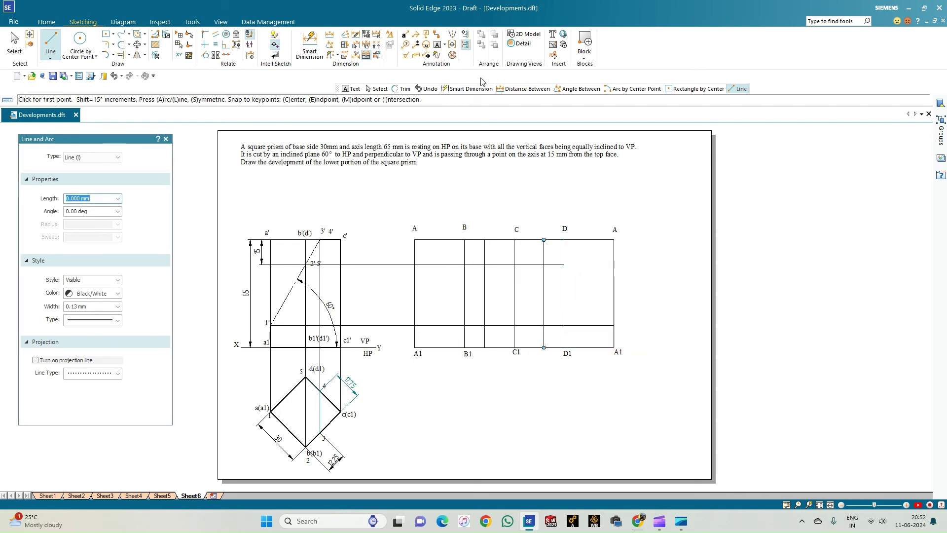
pyautogui.click(437, 44)
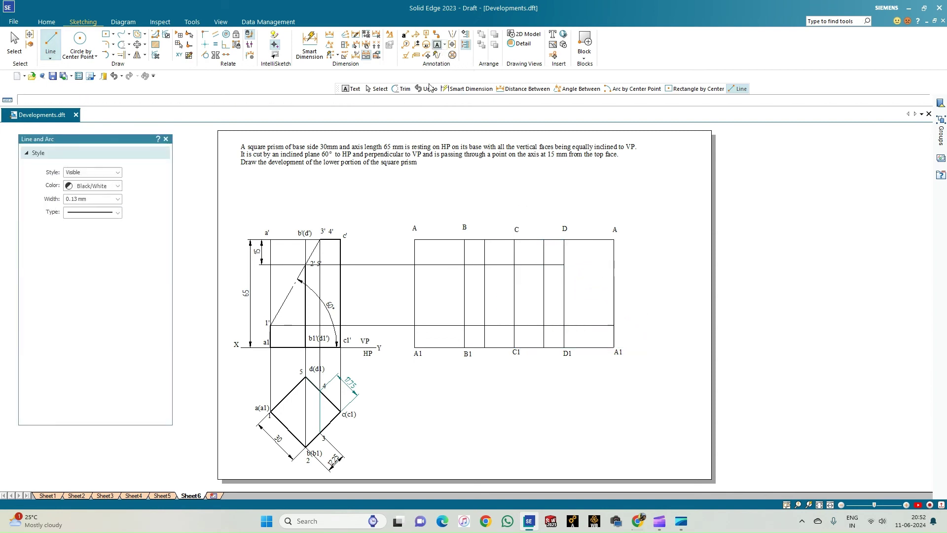
# - Label both ends of the development 1, and the top points 3 and 4
pyautogui.click(403, 306)
pyautogui.write('1')
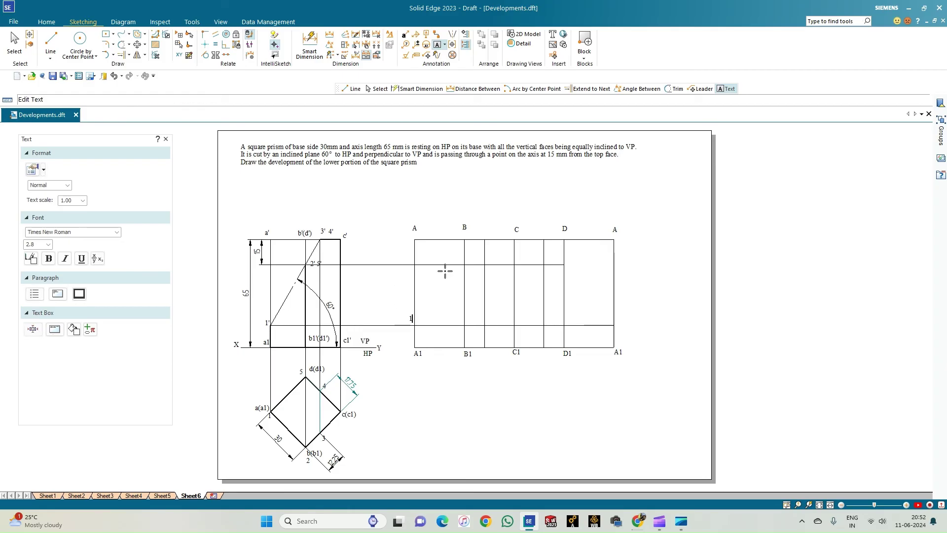
pyautogui.click(617, 321)
pyautogui.write('1')
pyautogui.click(485, 227)
pyautogui.write('3')
pyautogui.click(543, 227)
pyautogui.write('4')
pyautogui.click(567, 262)
# - Set line width to 0.50 mm and draw the outline from left point 1 through 2 to 3
pyautogui.click(50, 42)
pyautogui.click(117, 306)
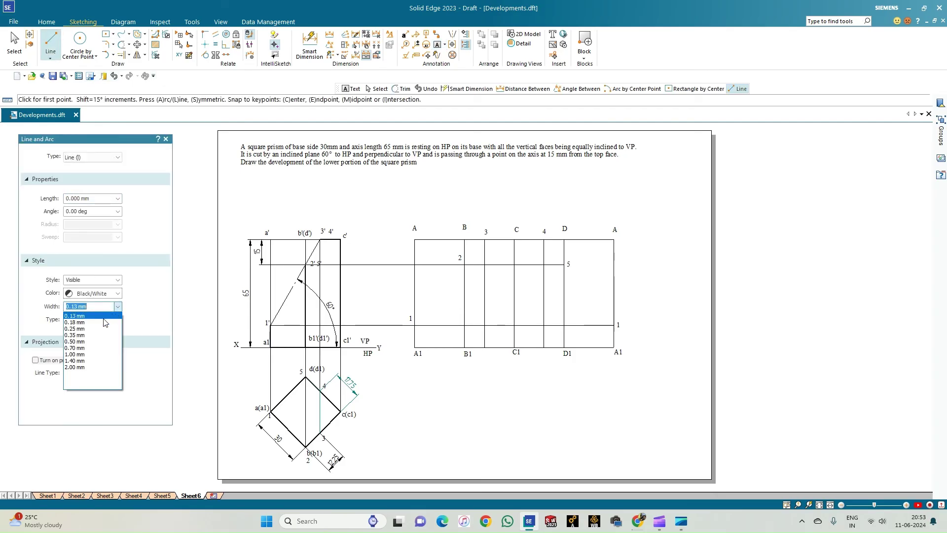
pyautogui.click(86, 340)
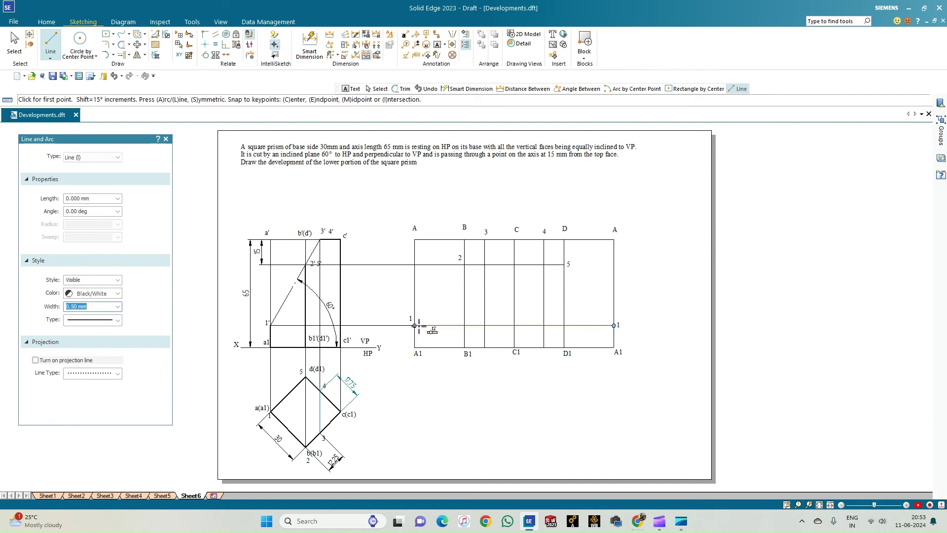
pyautogui.click(415, 325)
pyautogui.click(464, 264)
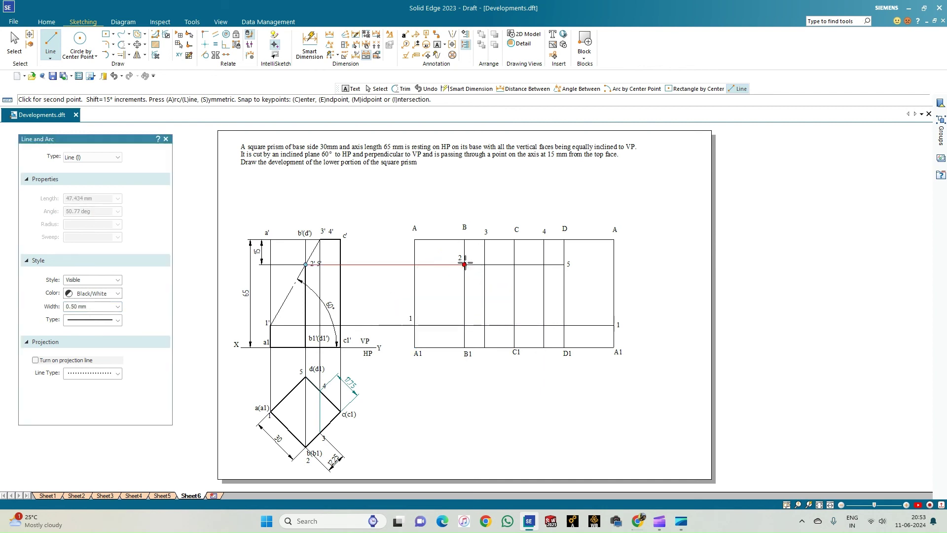
pyautogui.click(485, 240)
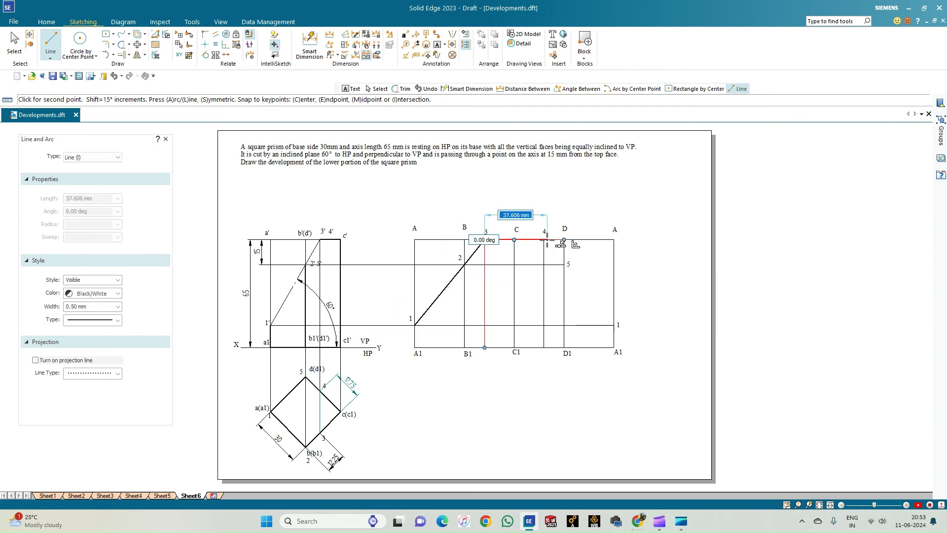
# - Continue the thick outline through 4, 5, right 1, down to A1 and along the base
pyautogui.click(544, 240)
pyautogui.click(564, 265)
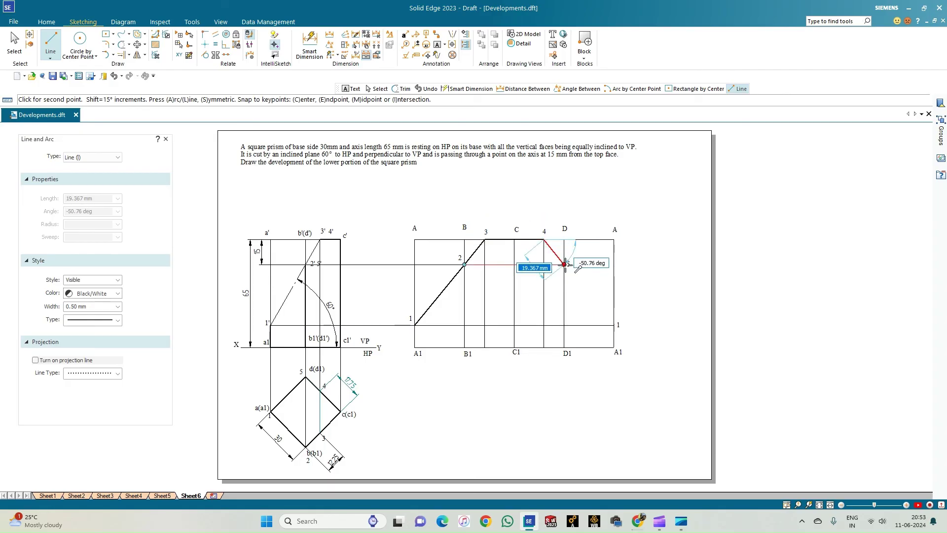
pyautogui.click(613, 325)
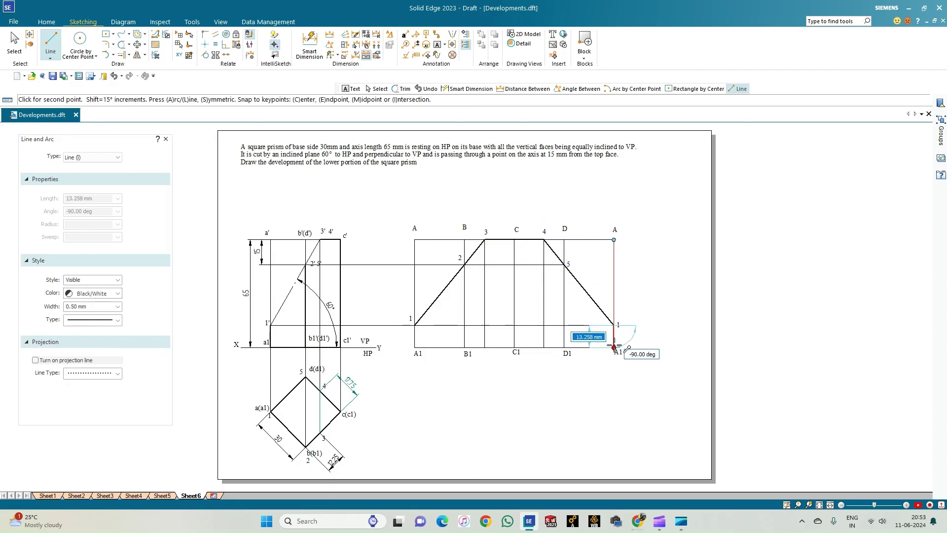
pyautogui.click(613, 347)
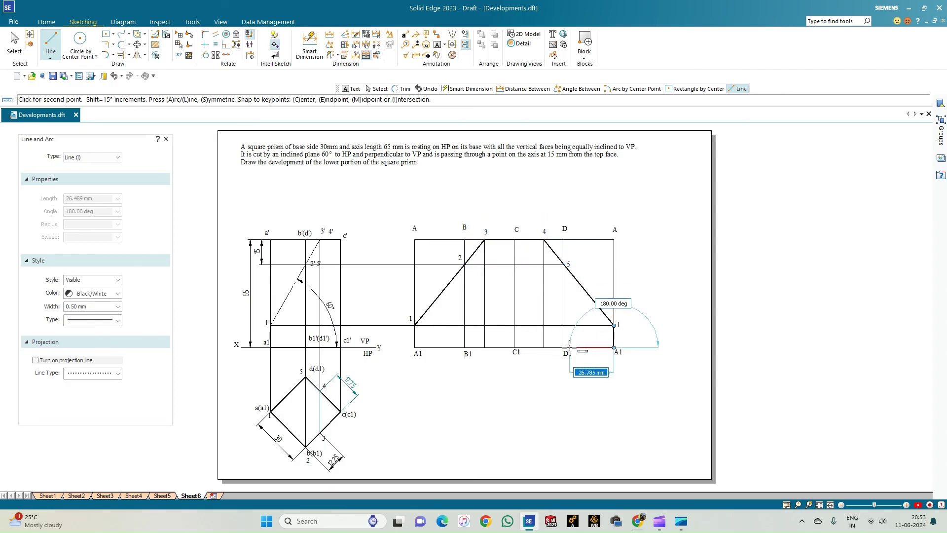
pyautogui.click(416, 347)
# - Draw thick vertical fold lines 2–B1, C–C1 and 5–D1 as separate lines
pyautogui.rightClick(445, 318)
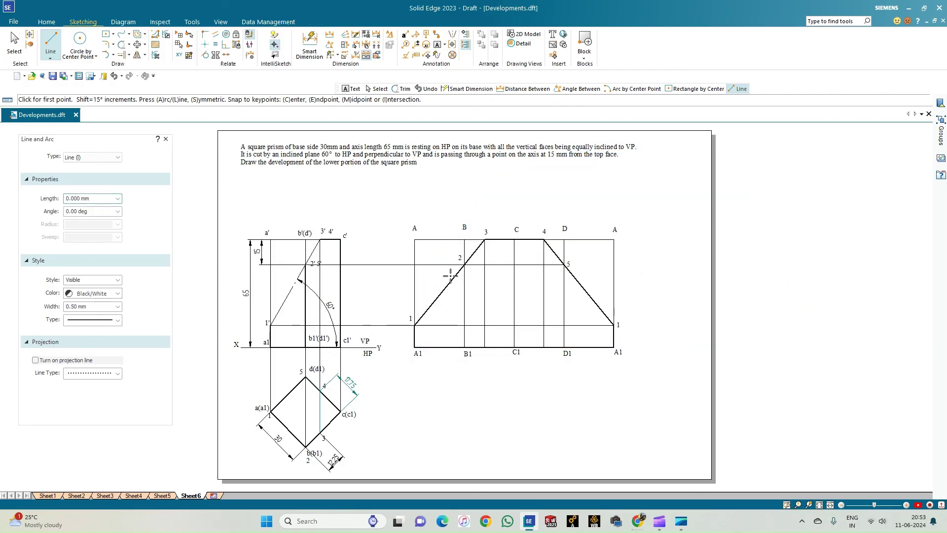
pyautogui.click(464, 265)
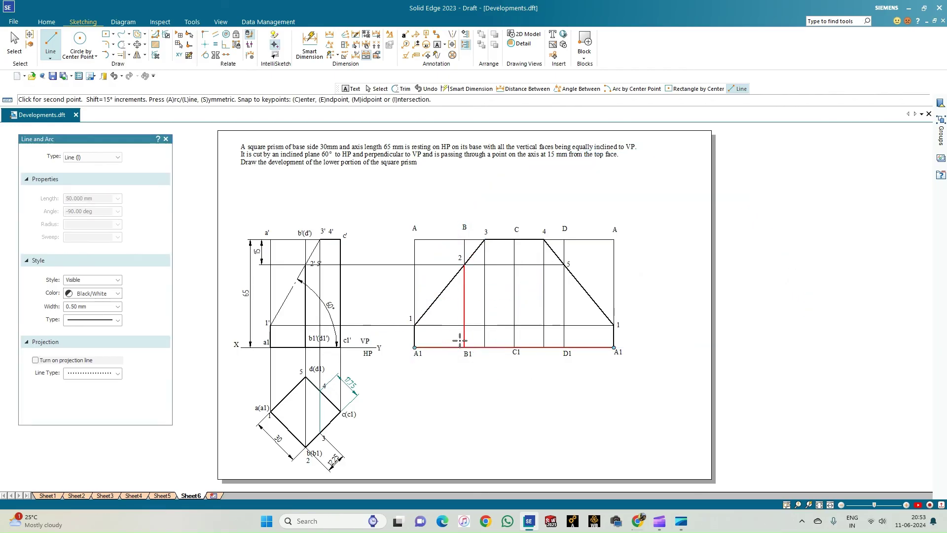
pyautogui.click(464, 347)
pyautogui.rightClick(466, 345)
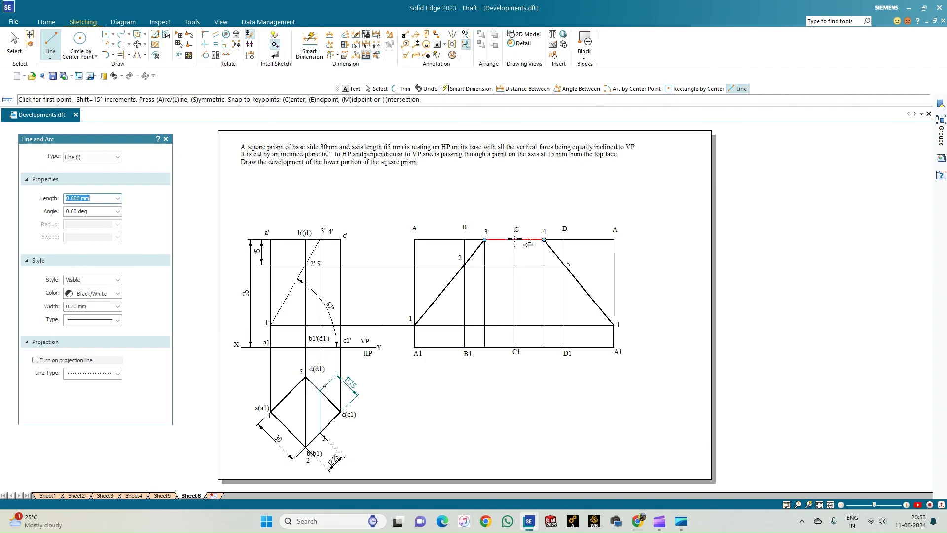
pyautogui.click(514, 240)
pyautogui.click(514, 347)
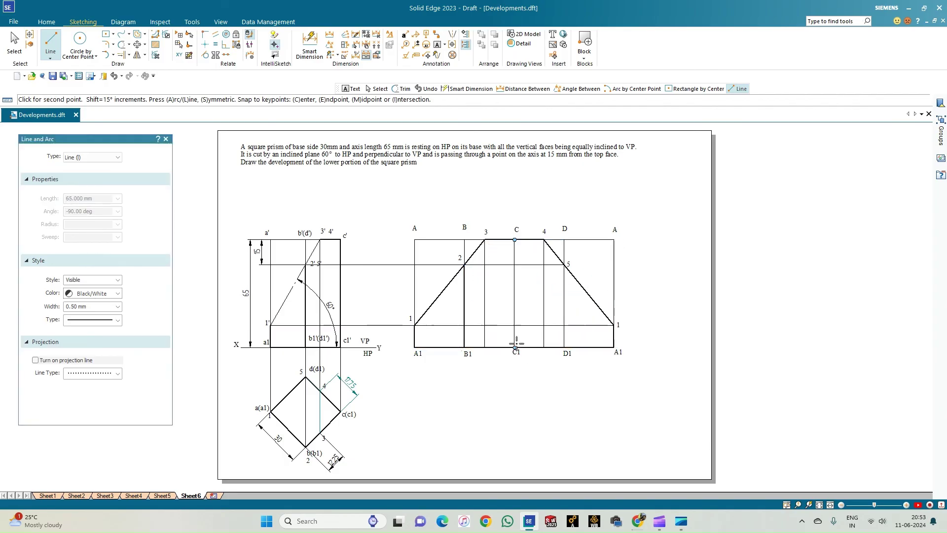
pyautogui.rightClick(530, 326)
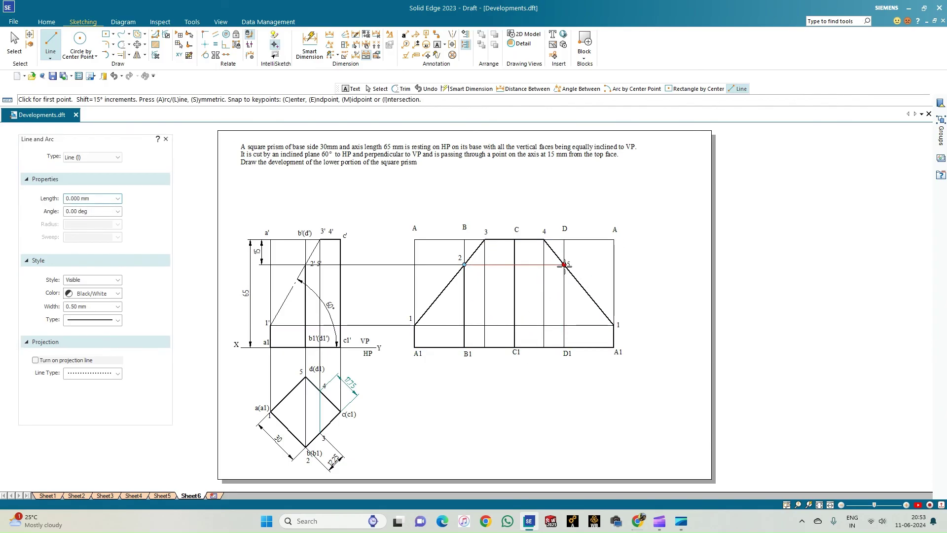
pyautogui.click(564, 265)
pyautogui.click(563, 347)
pyautogui.rightClick(574, 329)
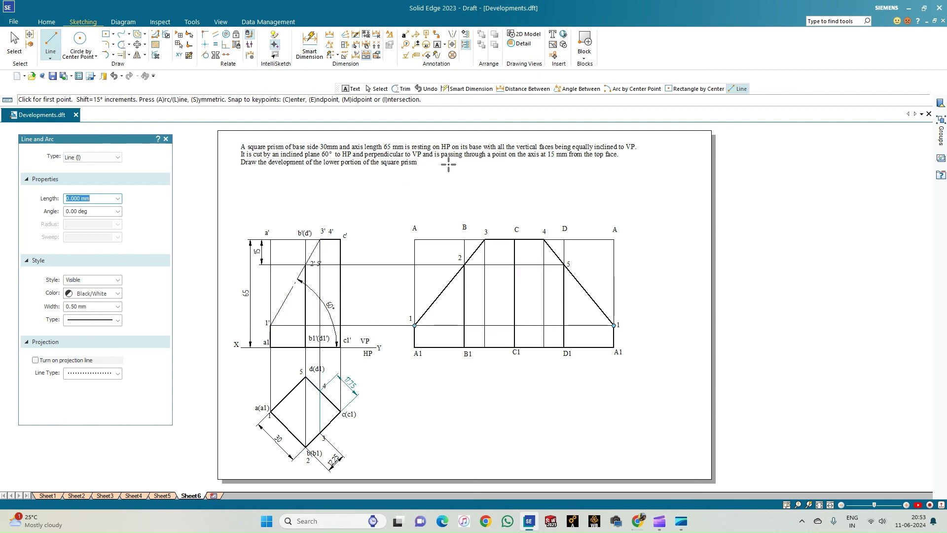
pyautogui.click(437, 45)
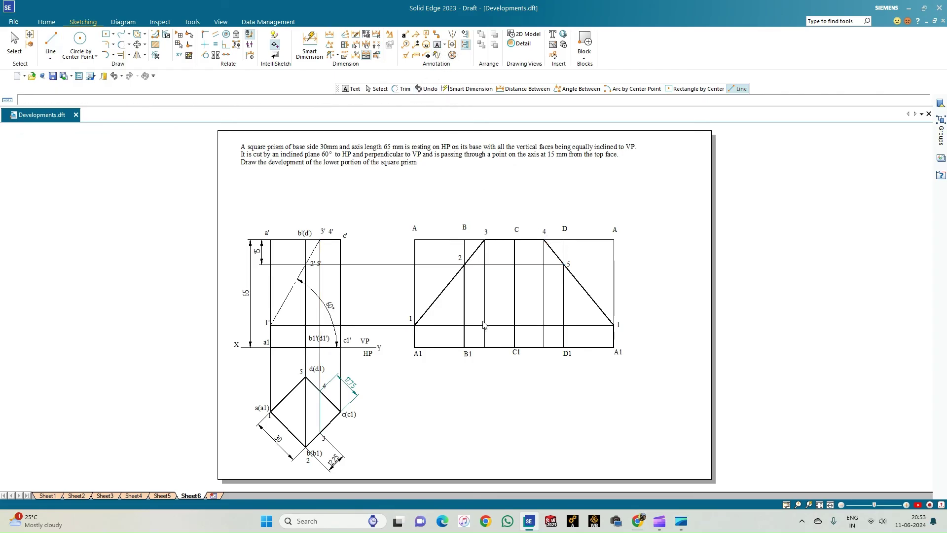
# - Place the caption 'development' in the middle of the development pattern
pyautogui.click(487, 306)
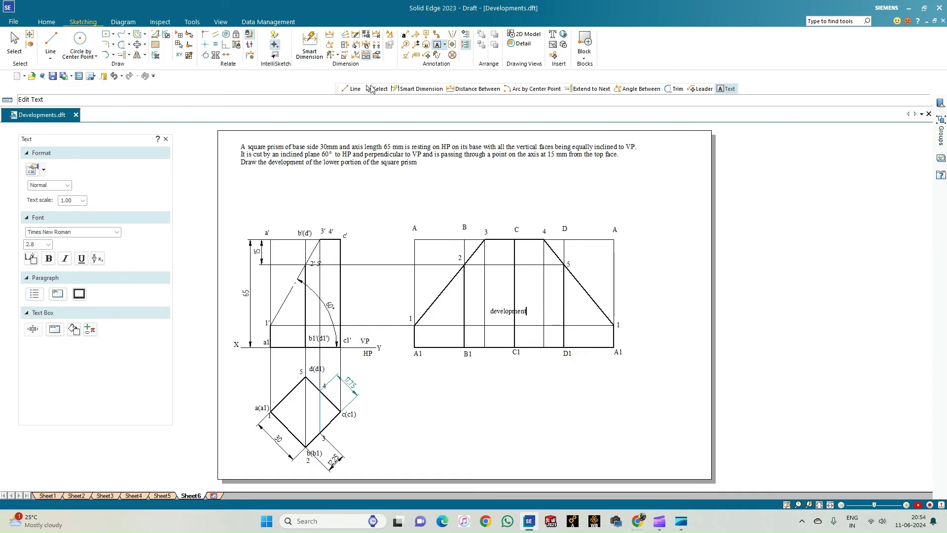
# - Dimension the development's base length 120 below and its height 65 on the right
pyautogui.click(309, 43)
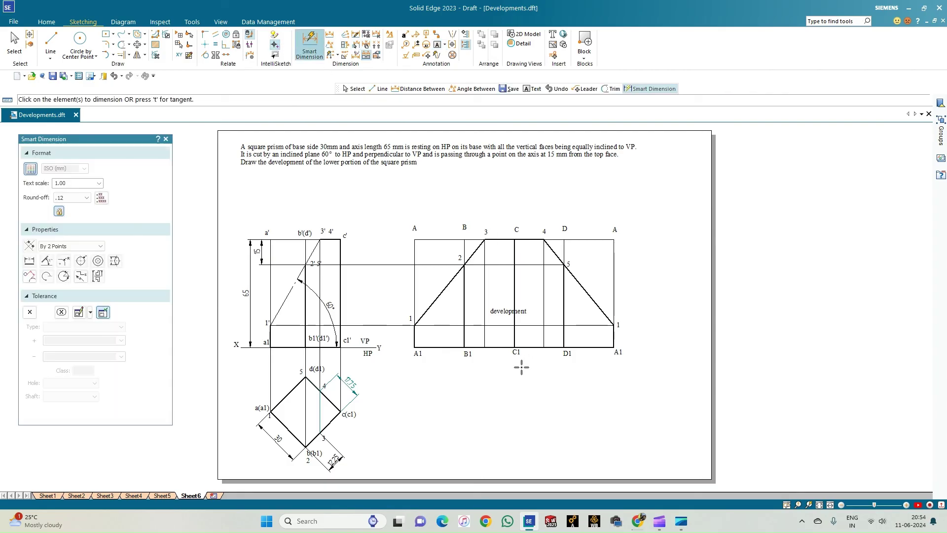
pyautogui.click(441, 351)
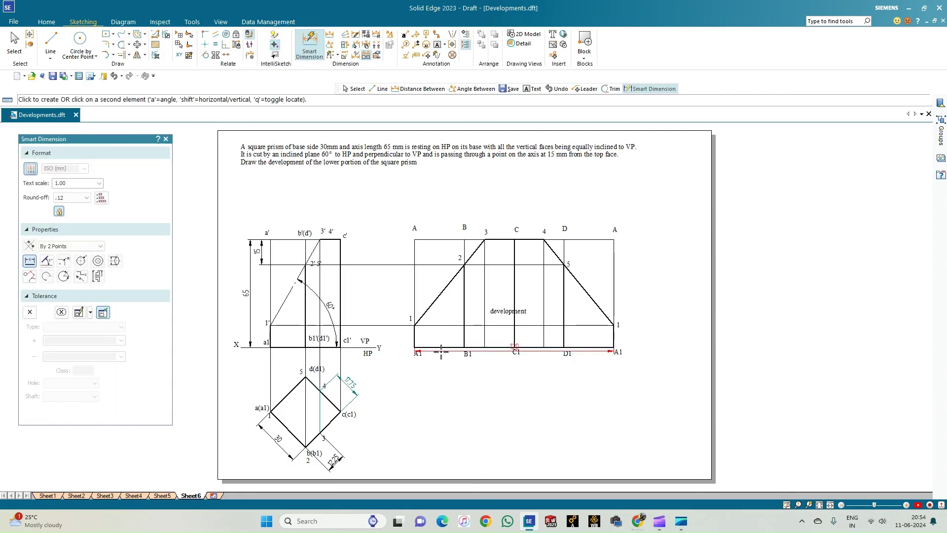
pyautogui.click(446, 390)
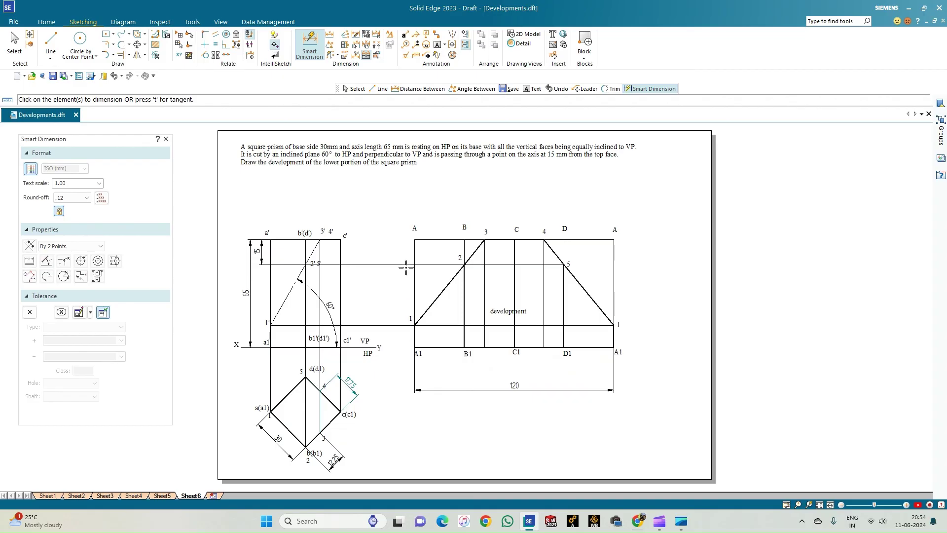
pyautogui.click(415, 250)
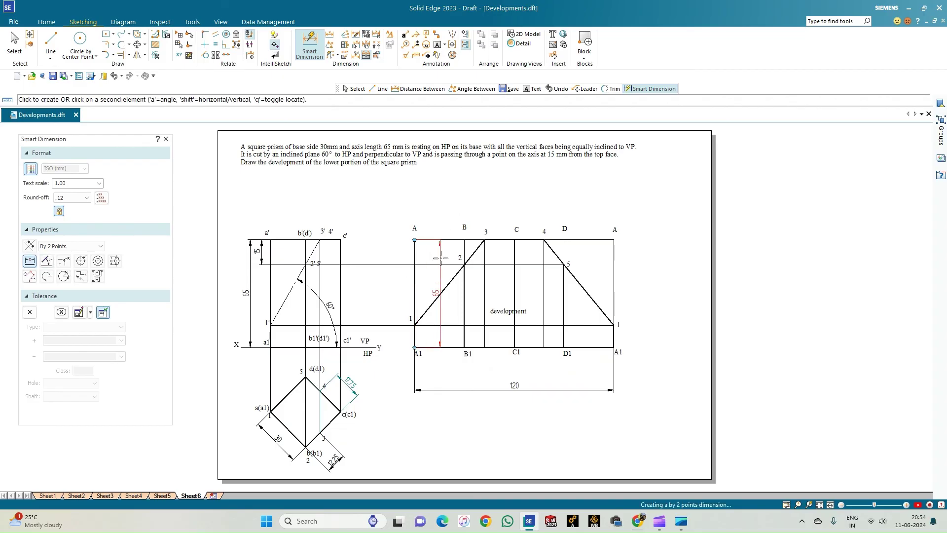
pyautogui.click(656, 273)
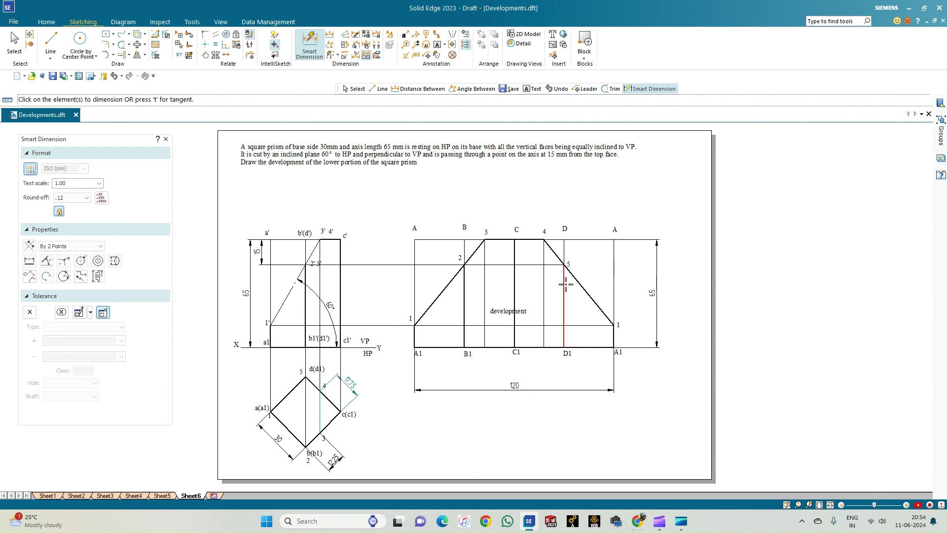
# - Add the 30 dimension between fold line D–D1 and edge A–A1
pyautogui.click(565, 266)
pyautogui.click(613, 287)
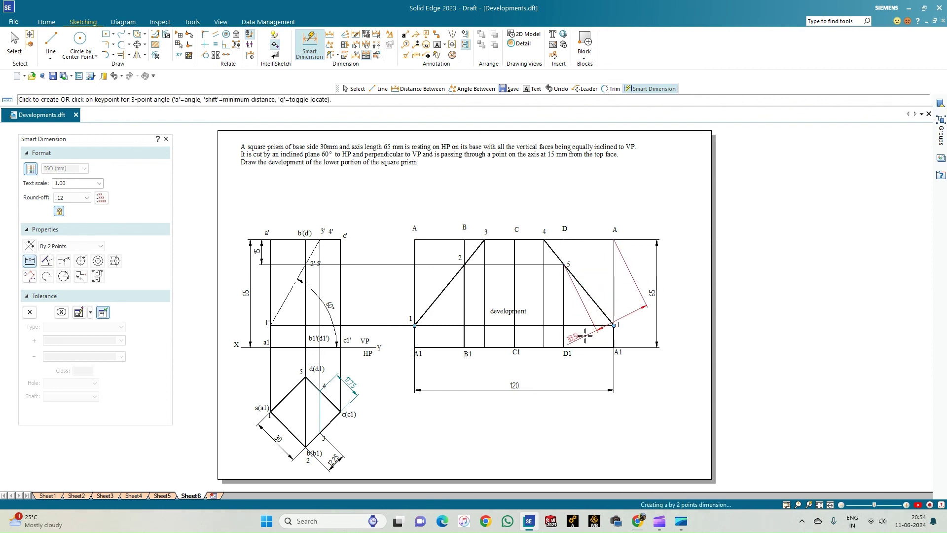
pyautogui.rightClick(618, 279)
pyautogui.click(562, 245)
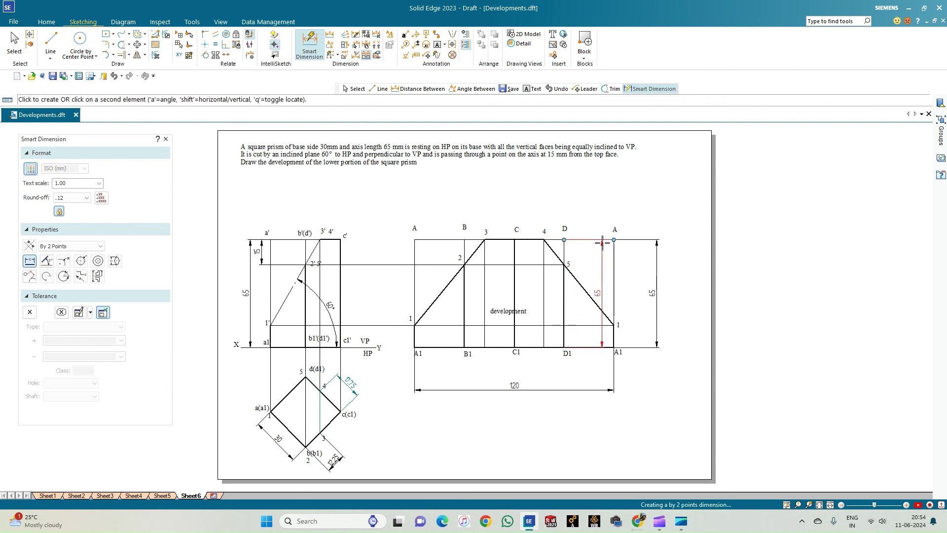
pyautogui.click(614, 306)
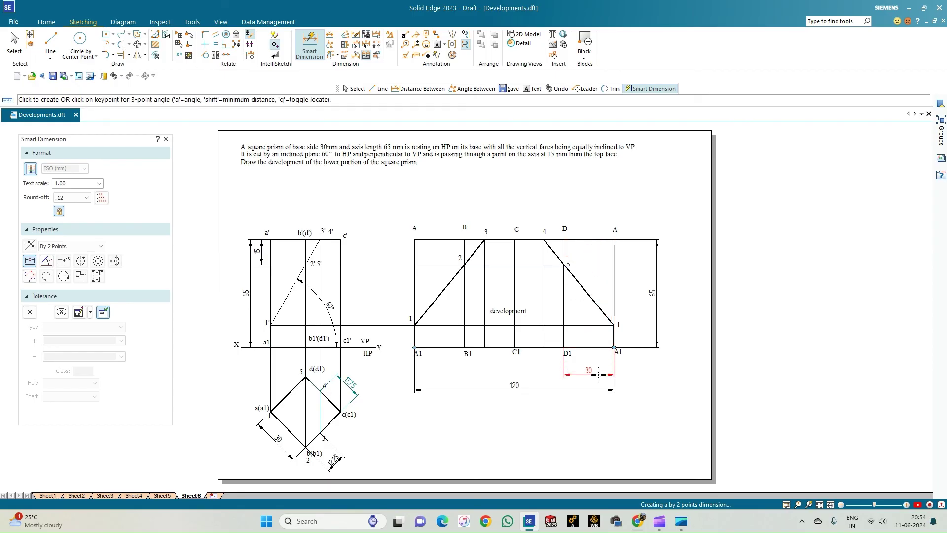
pyautogui.click(598, 375)
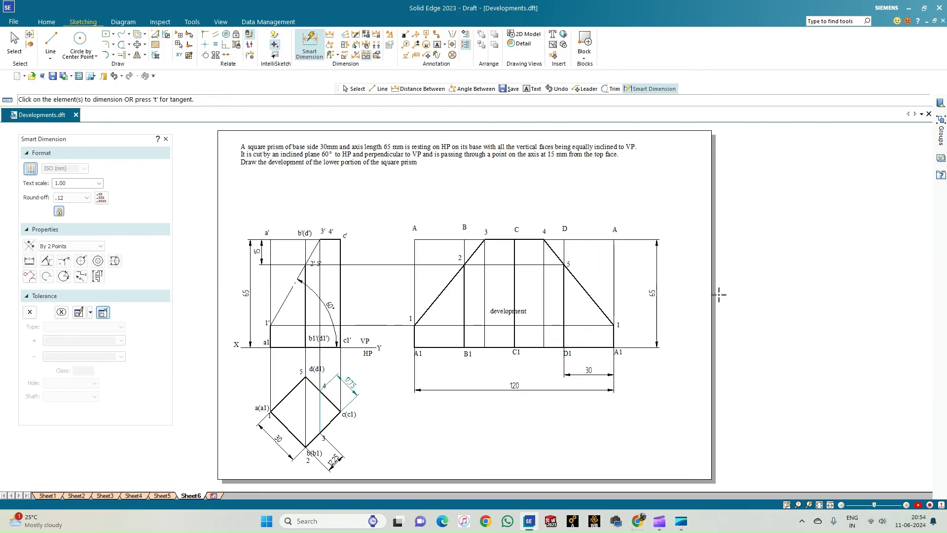